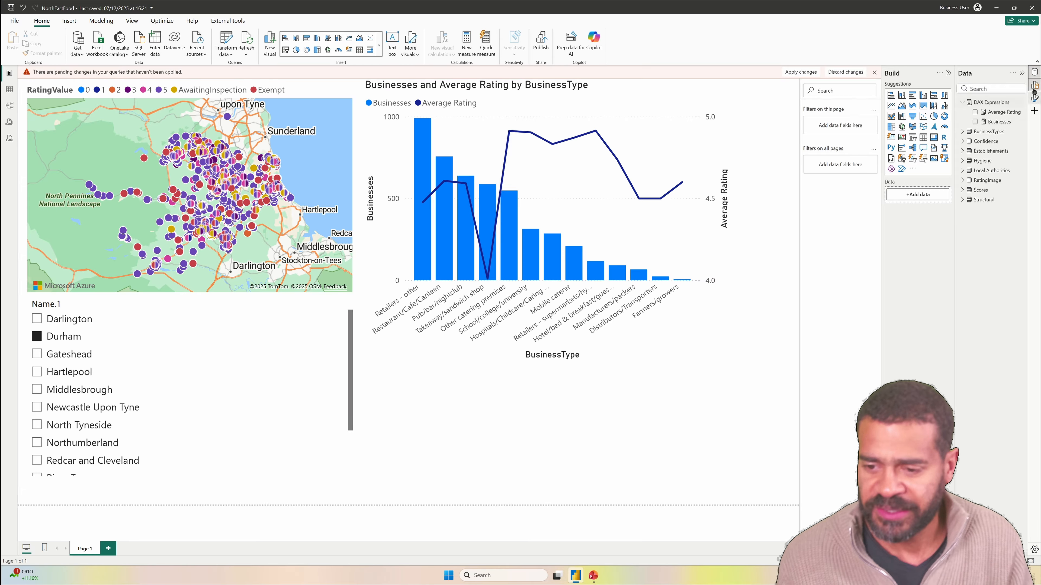
# Set the New Shadow PNG from the Business-SLT documents folder as the page's canvas background image.
pyautogui.click(1034, 99)
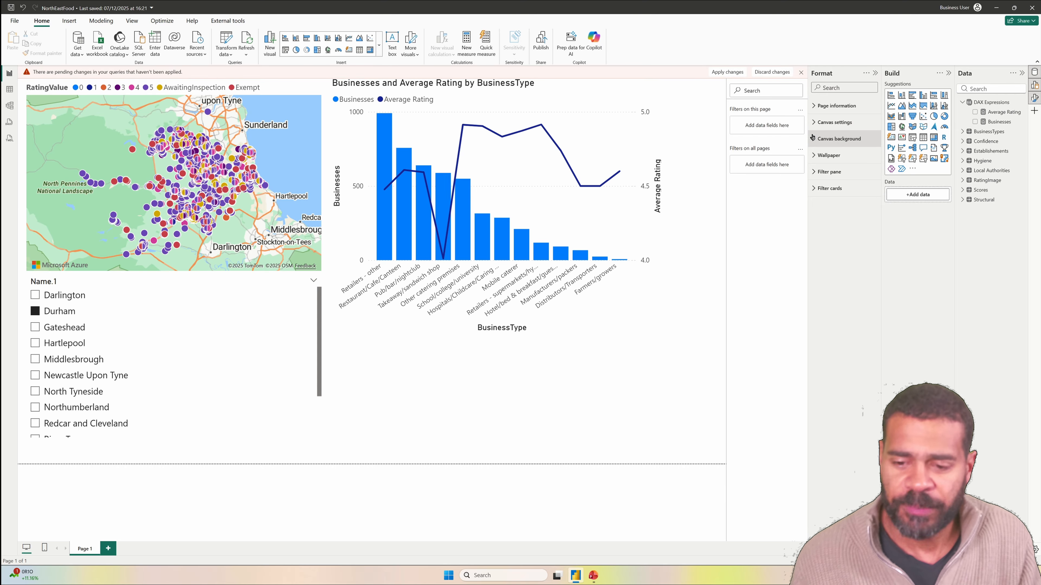
pyautogui.click(820, 139)
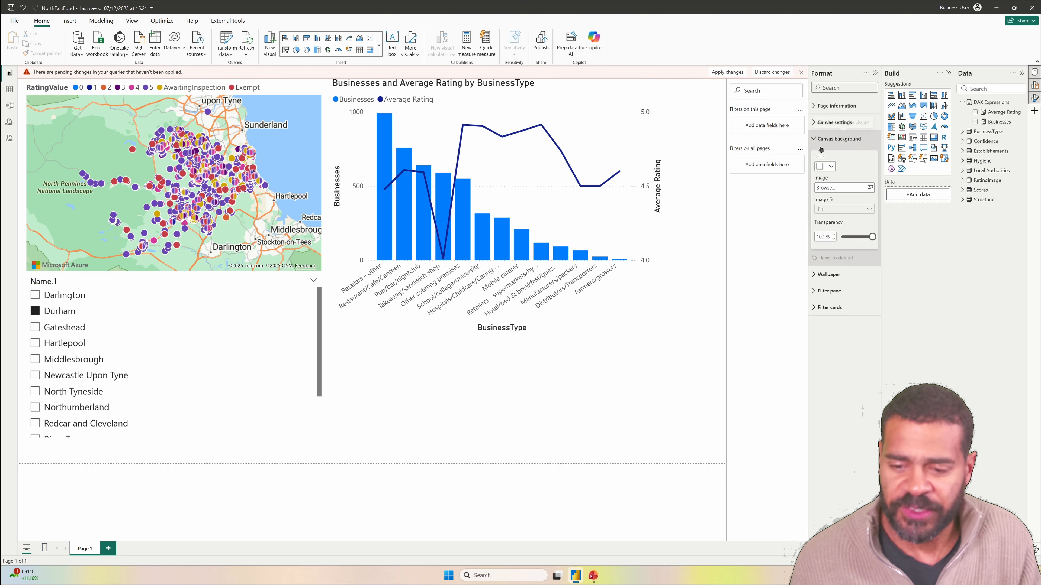
pyautogui.click(869, 188)
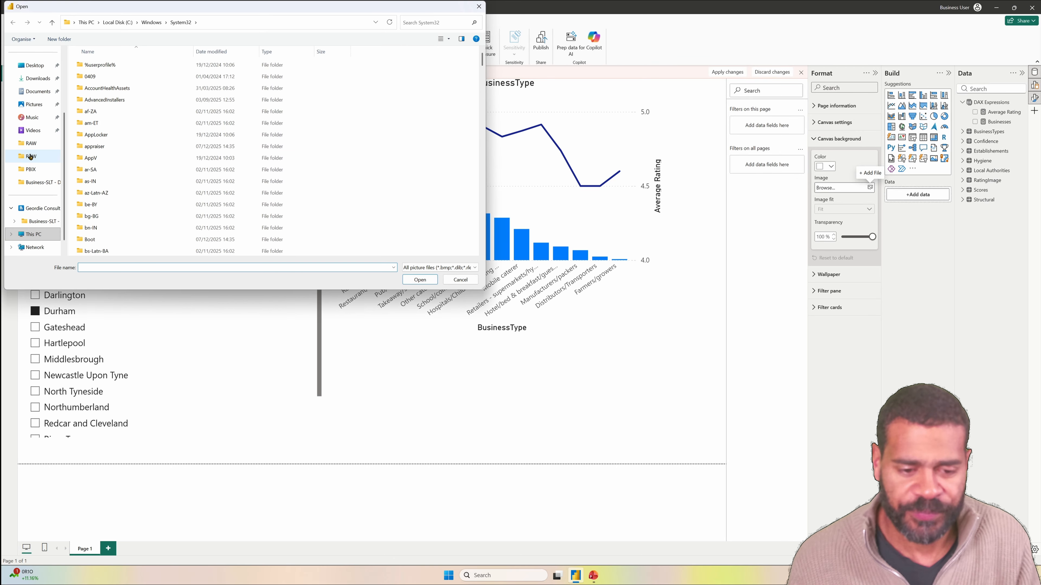
pyautogui.click(37, 182)
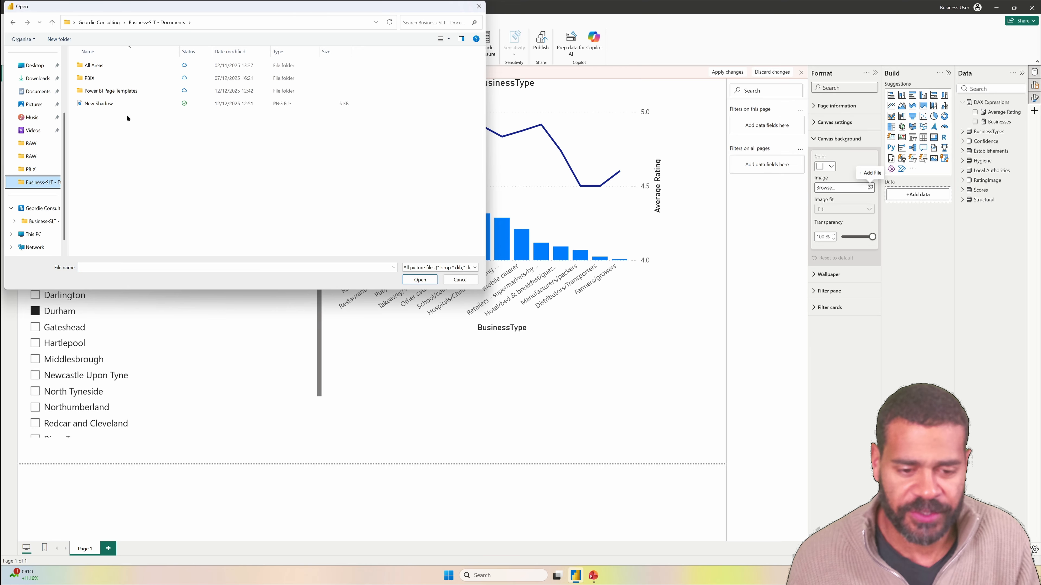
pyautogui.click(110, 104)
pyautogui.doubleClick(110, 104)
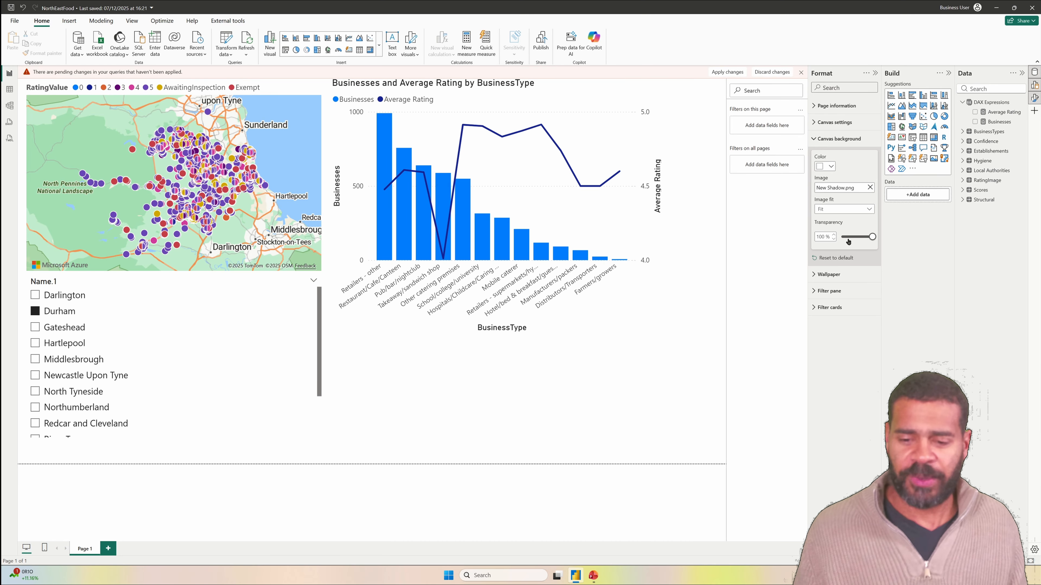
# Set the canvas background's transparency to 0 % and its image fit to Stretch.
pyautogui.moveTo(848, 242); pyautogui.dragTo(835, 244)
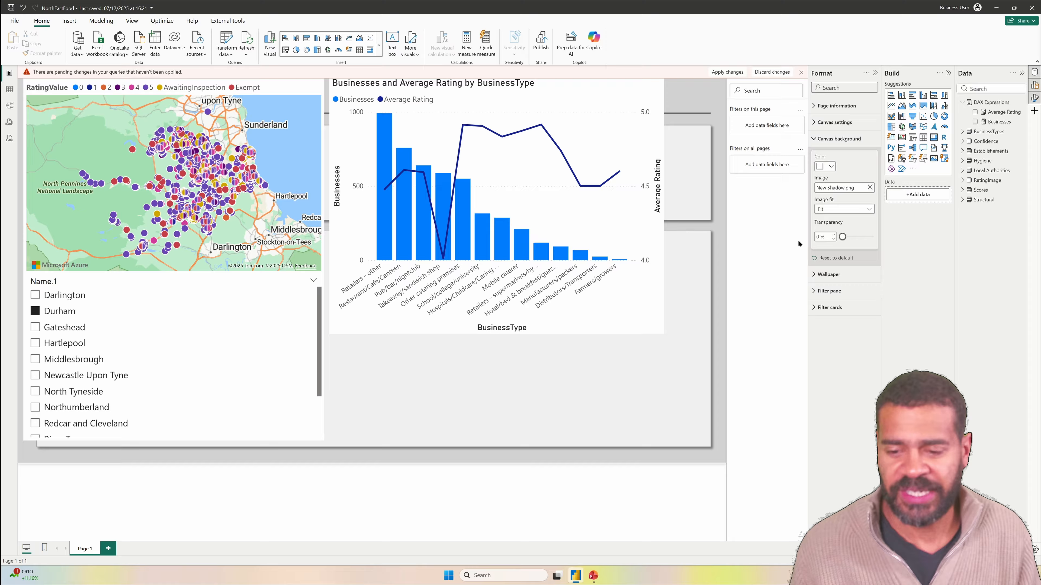
pyautogui.click(862, 210)
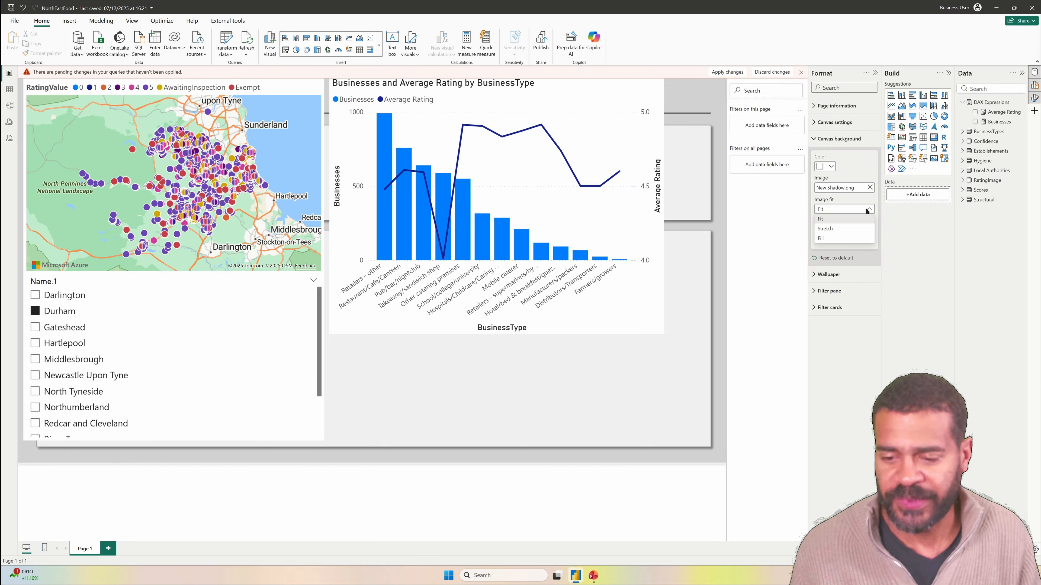
pyautogui.click(835, 234)
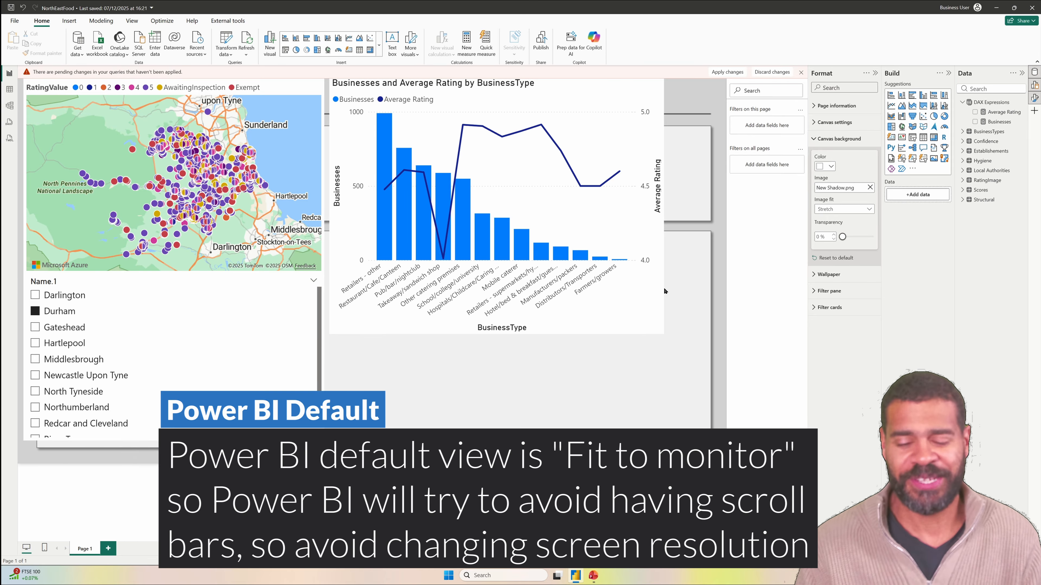
# Find the background settings of the Businesses and Average Rating chart by searching for "back", and turn its background off.
pyautogui.click(633, 302)
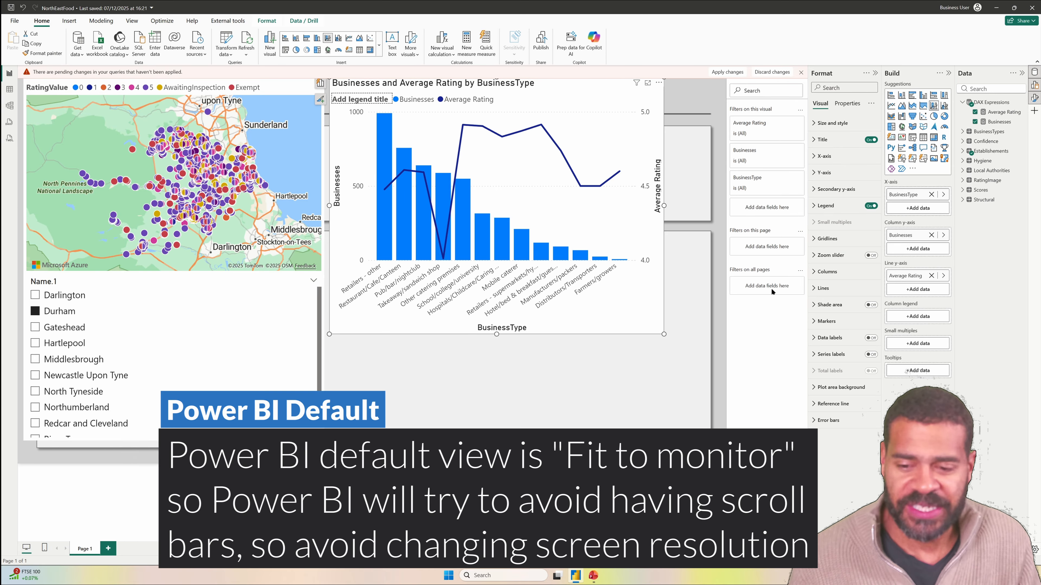
pyautogui.click(847, 104)
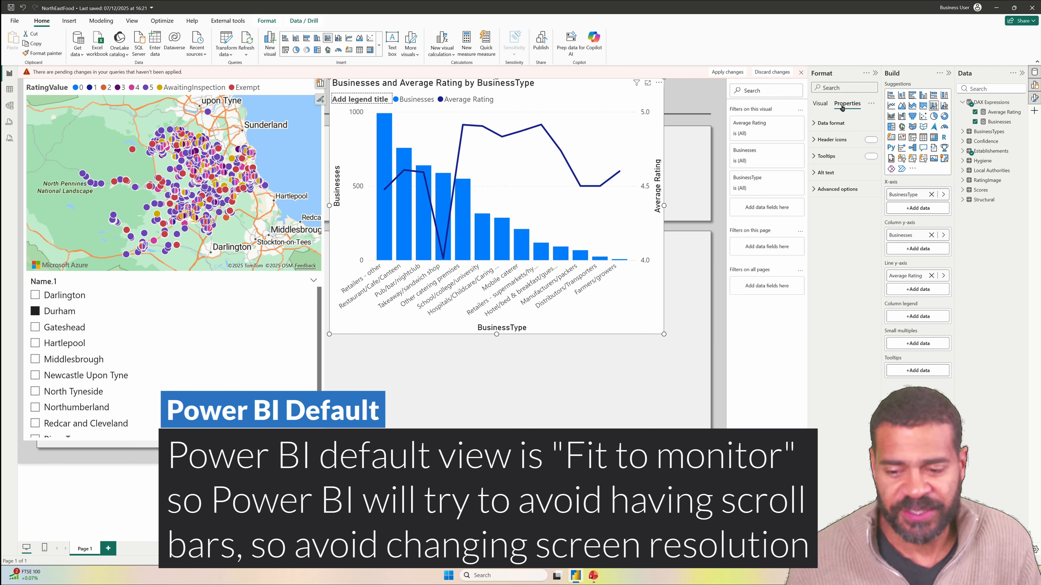
pyautogui.click(817, 120)
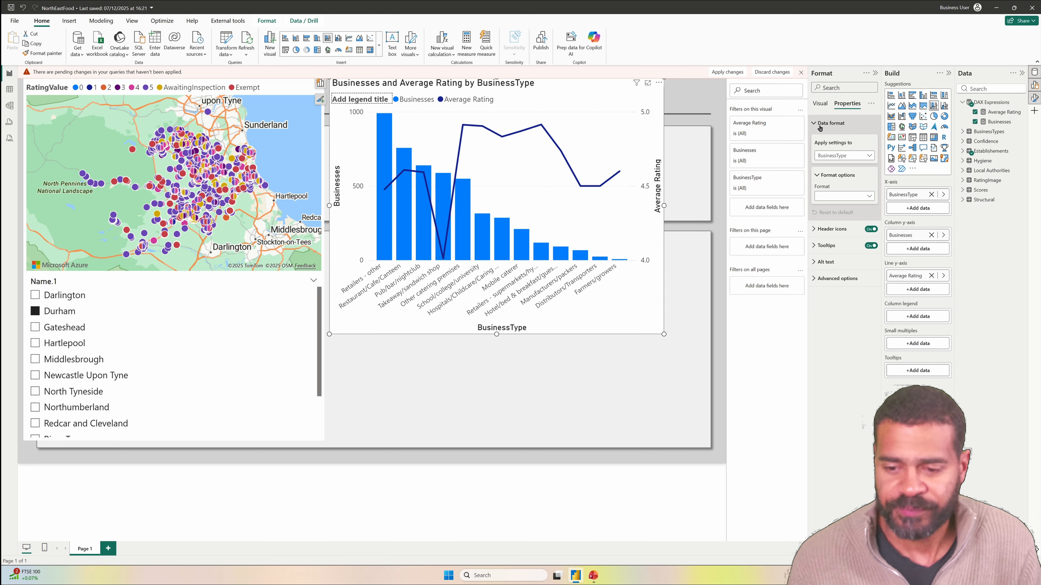
pyautogui.click(816, 119)
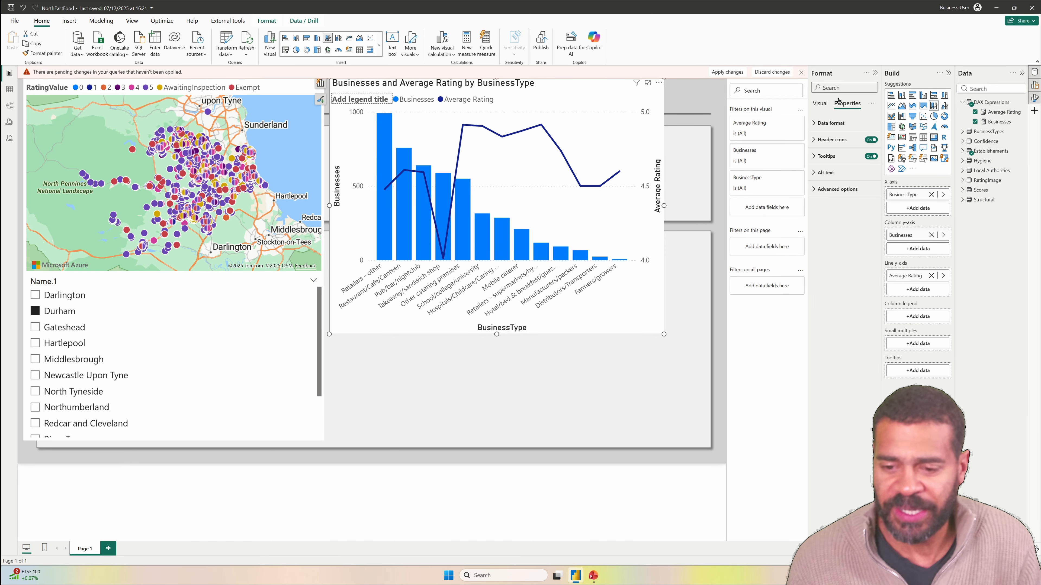
pyautogui.write('back')
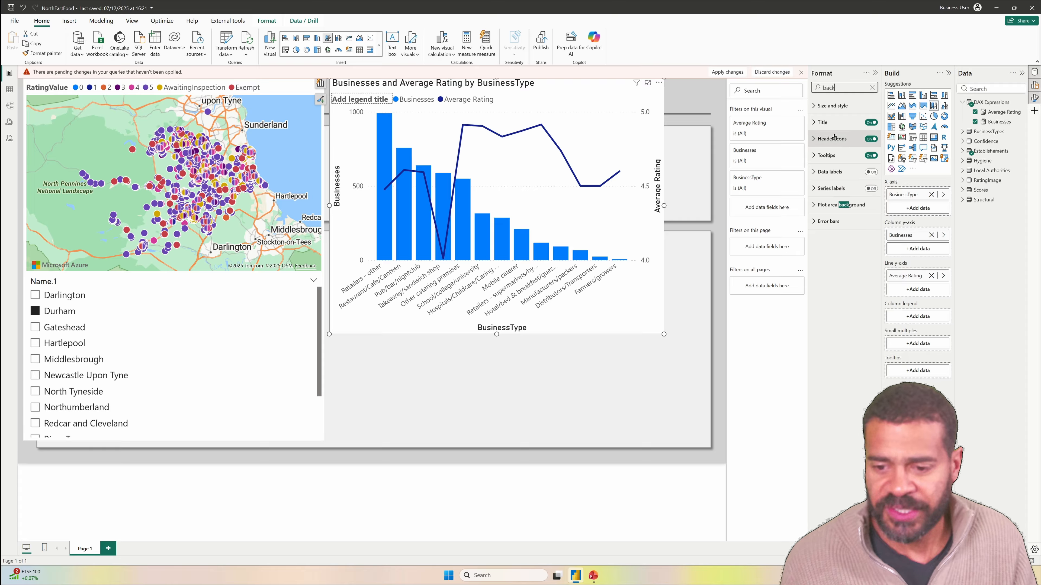
pyautogui.click(819, 204)
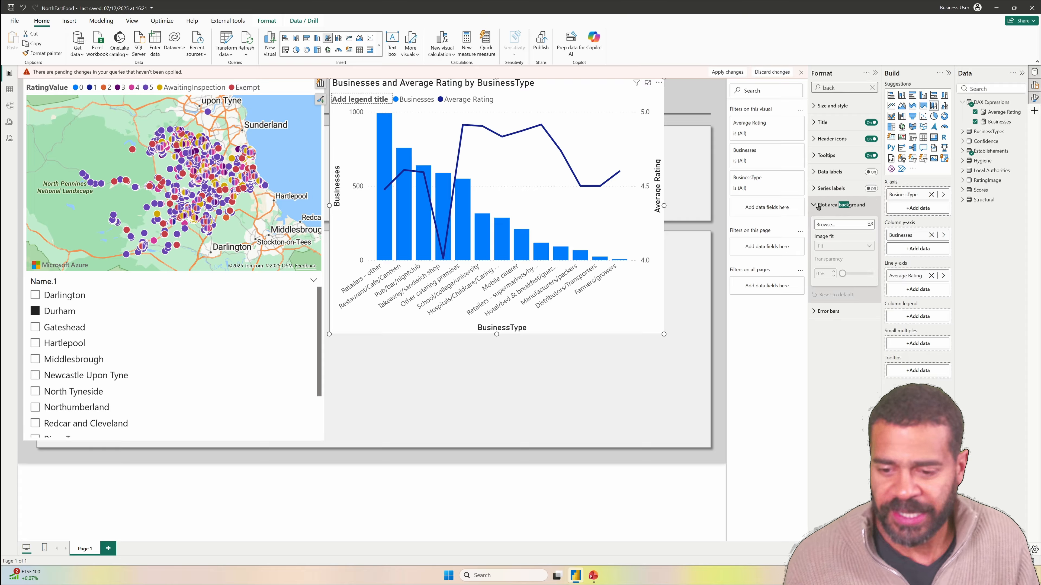
pyautogui.click(819, 206)
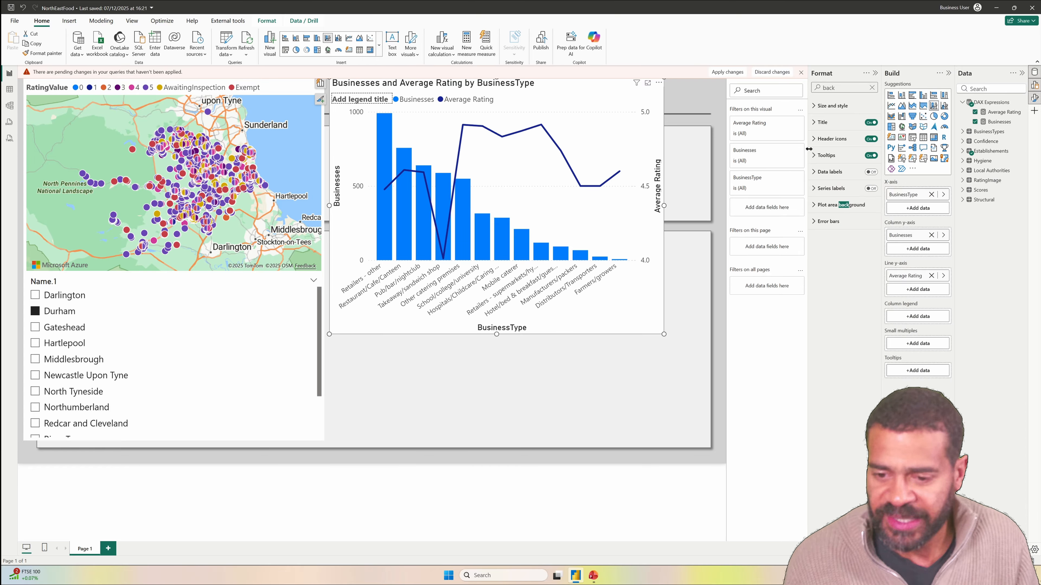
pyautogui.click(832, 106)
pyautogui.click(868, 126)
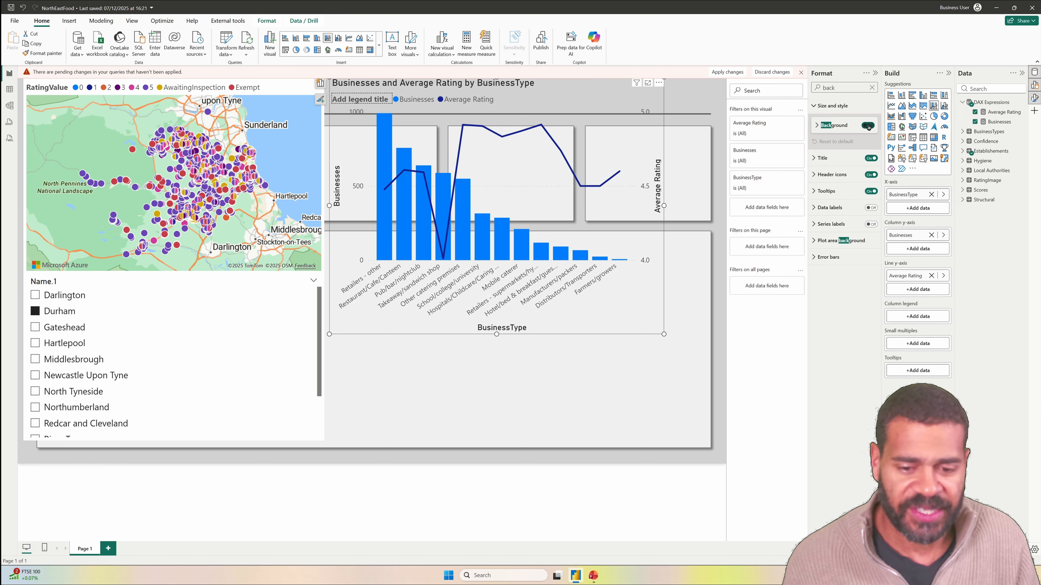
# Turn off the background of the Name.1 slicer and of the map.
pyautogui.click(291, 330)
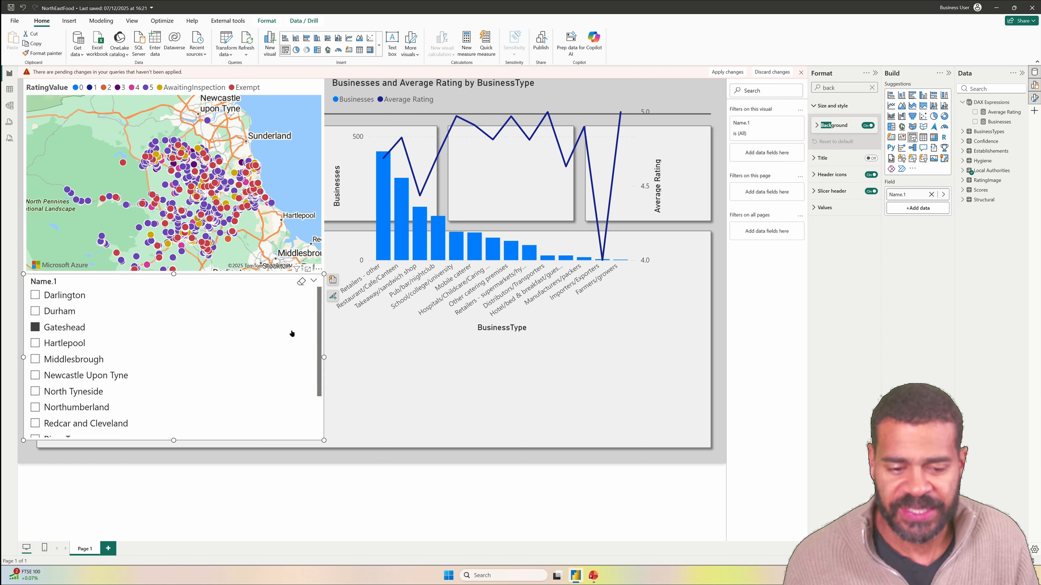
pyautogui.click(869, 125)
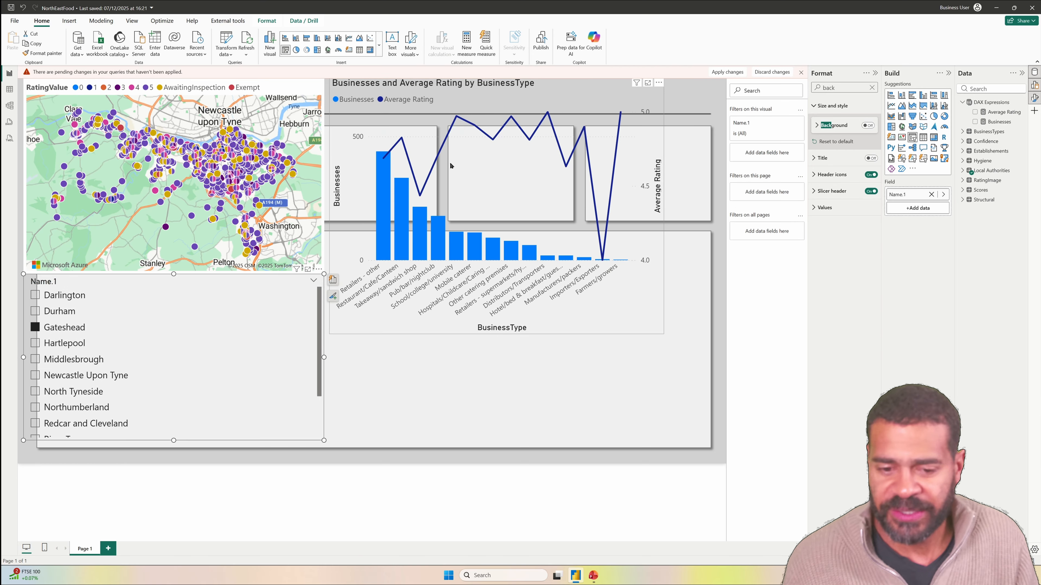
pyautogui.click(291, 90)
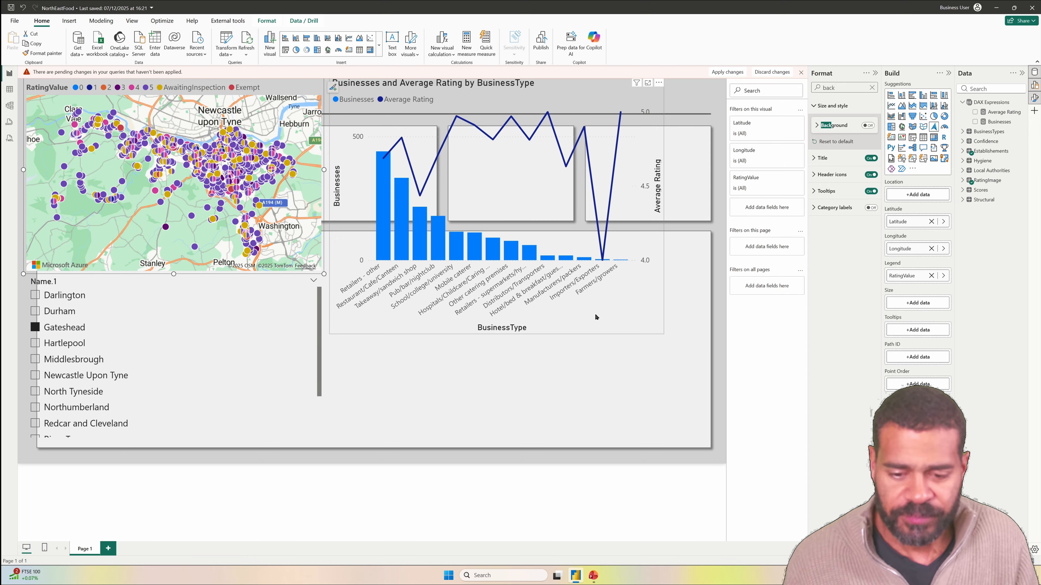
# Place the column and line chart in the right half of the large lower background panel and the map in its left half.
pyautogui.click(618, 316)
pyautogui.moveTo(664, 334); pyautogui.dragTo(703, 443)
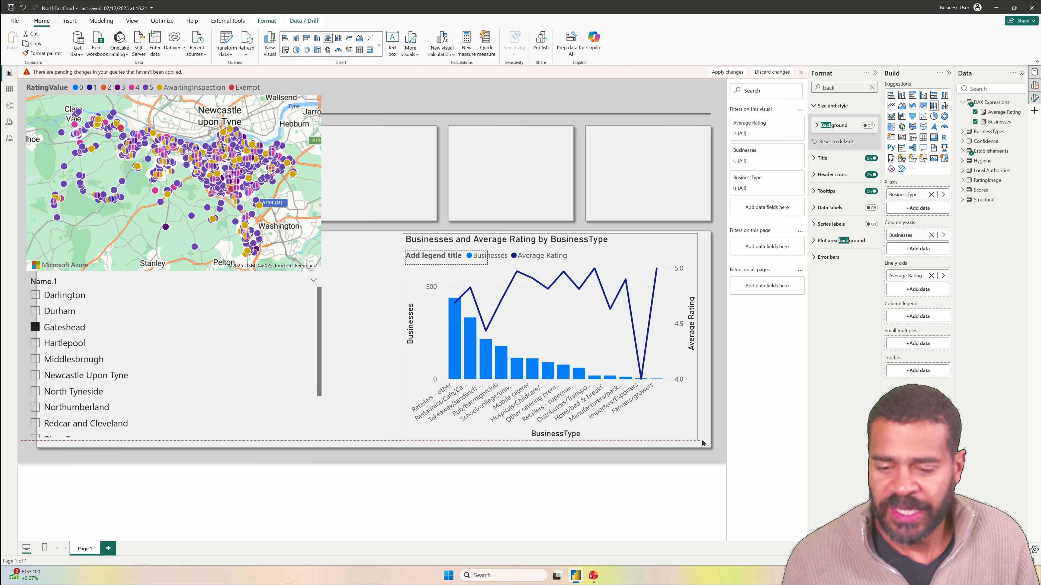
pyautogui.click(318, 266)
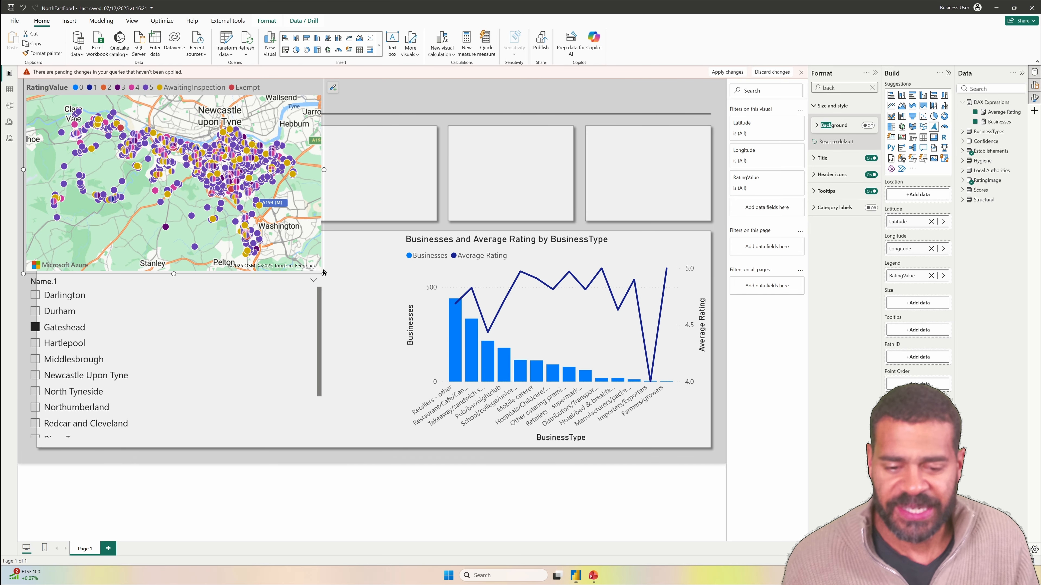
pyautogui.moveTo(324, 272); pyautogui.dragTo(387, 442)
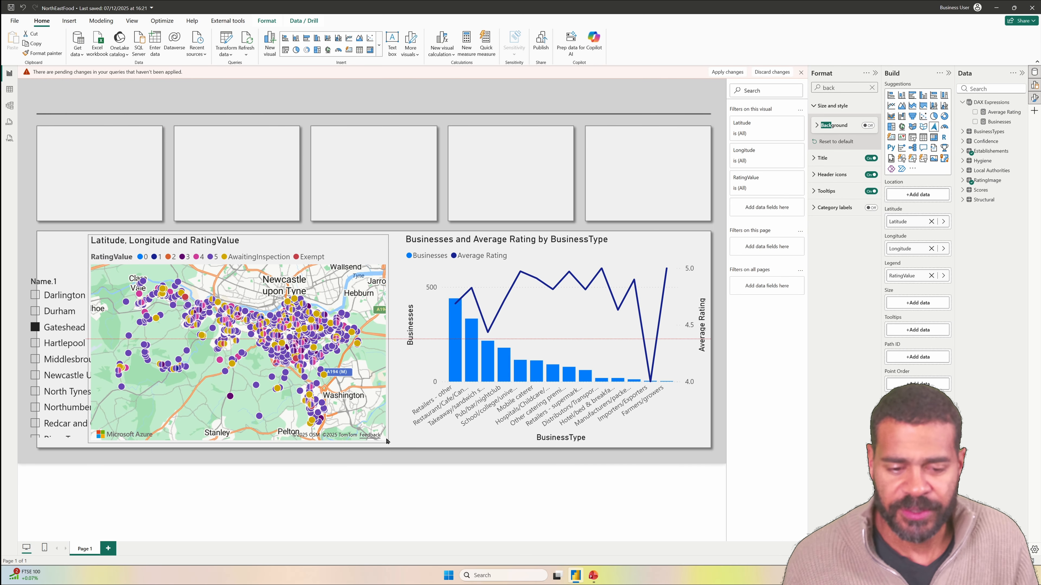
# Change the Name.1 slicer to the Dropdown style and fit it into the first box of the upper row.
pyautogui.click(63, 282)
pyautogui.moveTo(64, 282); pyautogui.dragTo(79, 137)
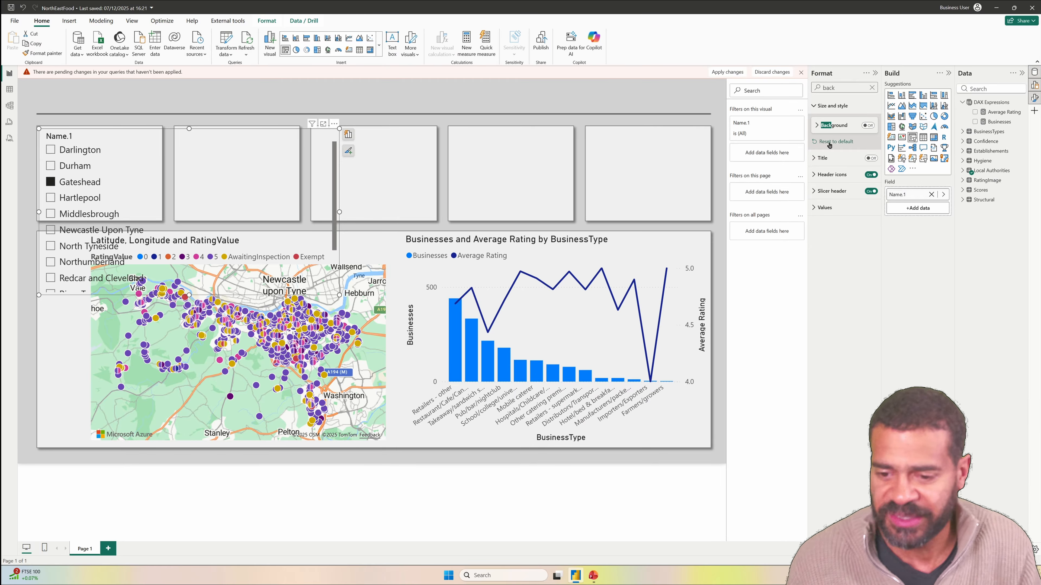
pyautogui.click(872, 87)
pyautogui.click(833, 156)
pyautogui.click(844, 197)
pyautogui.click(835, 227)
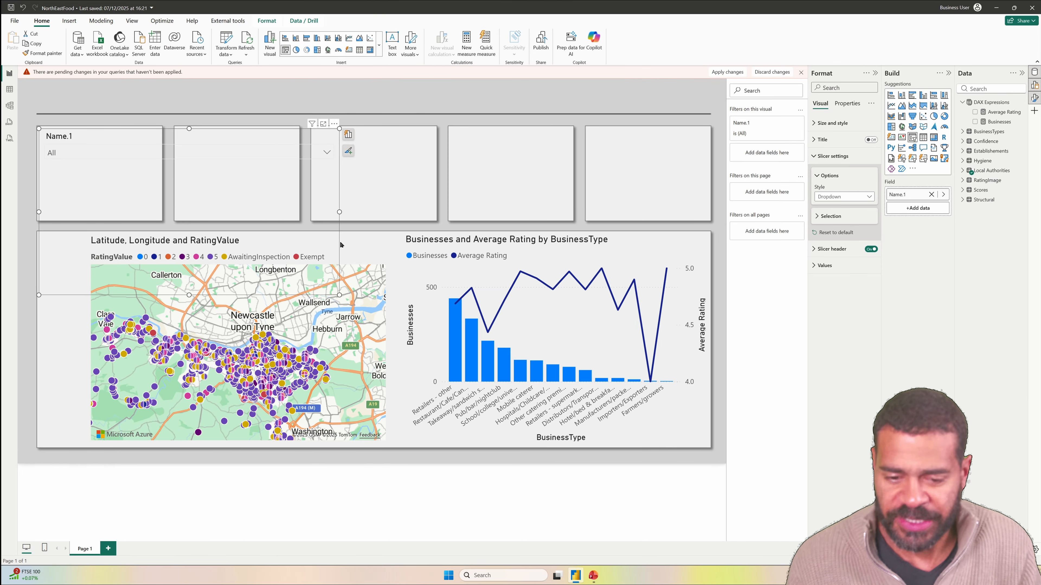
pyautogui.moveTo(339, 295); pyautogui.dragTo(162, 221)
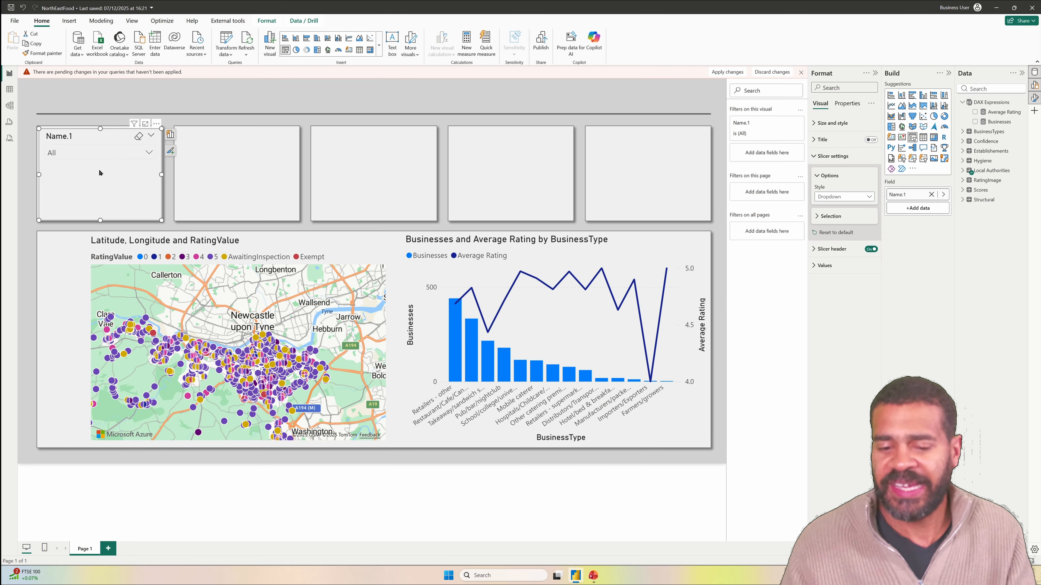
# Move the map to the left edge of the lower panel and turn off its title.
pyautogui.moveTo(172, 241); pyautogui.dragTo(129, 244)
pyautogui.click(266, 20)
pyautogui.click(822, 139)
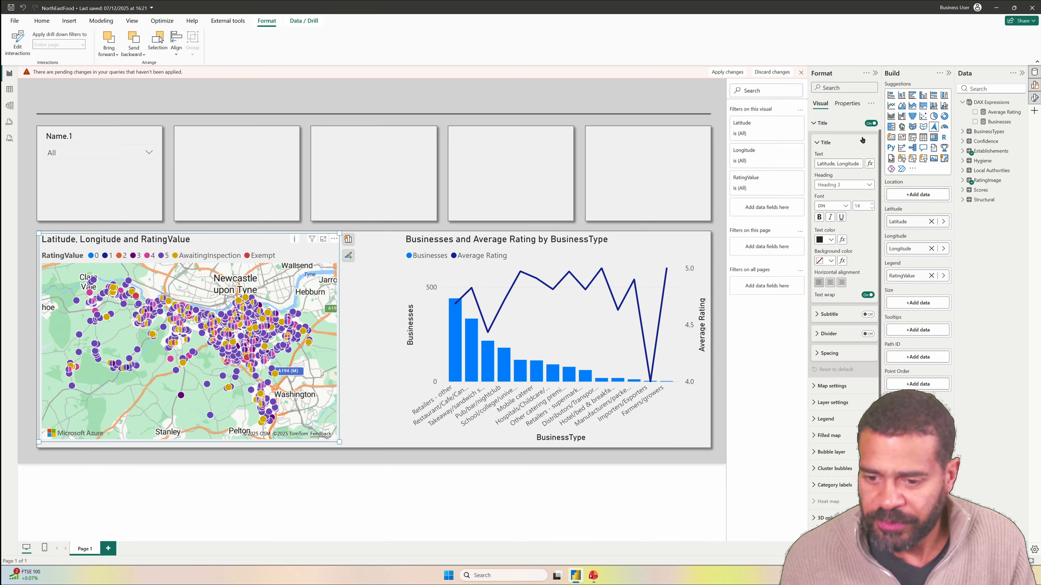
pyautogui.click(817, 143)
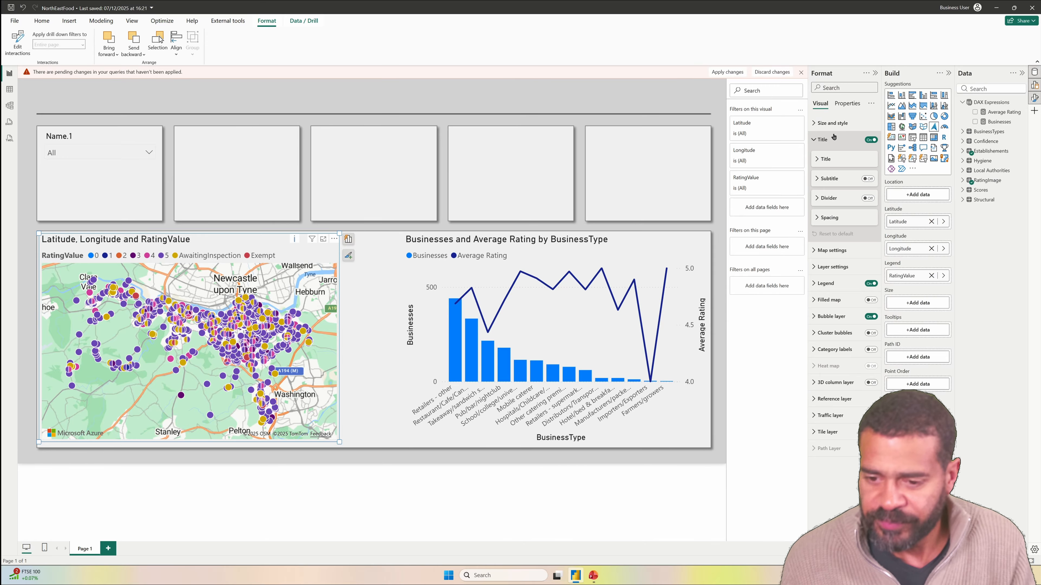
pyautogui.click(871, 140)
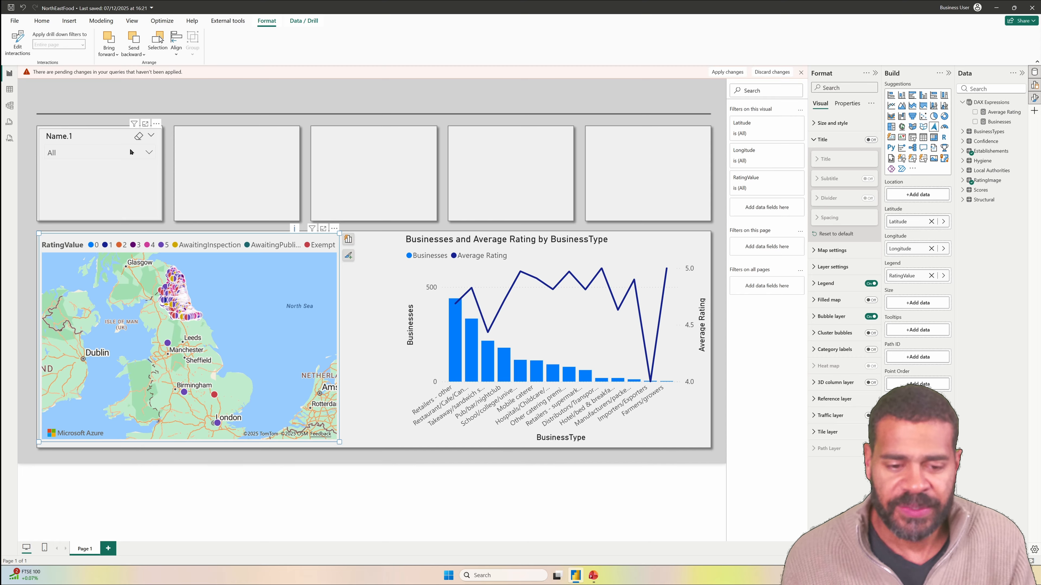
# Filter the page by Gateshead and switch the Name.1 slicer to Hartlepool, closing its list.
pyautogui.click(95, 153)
pyautogui.click(68, 201)
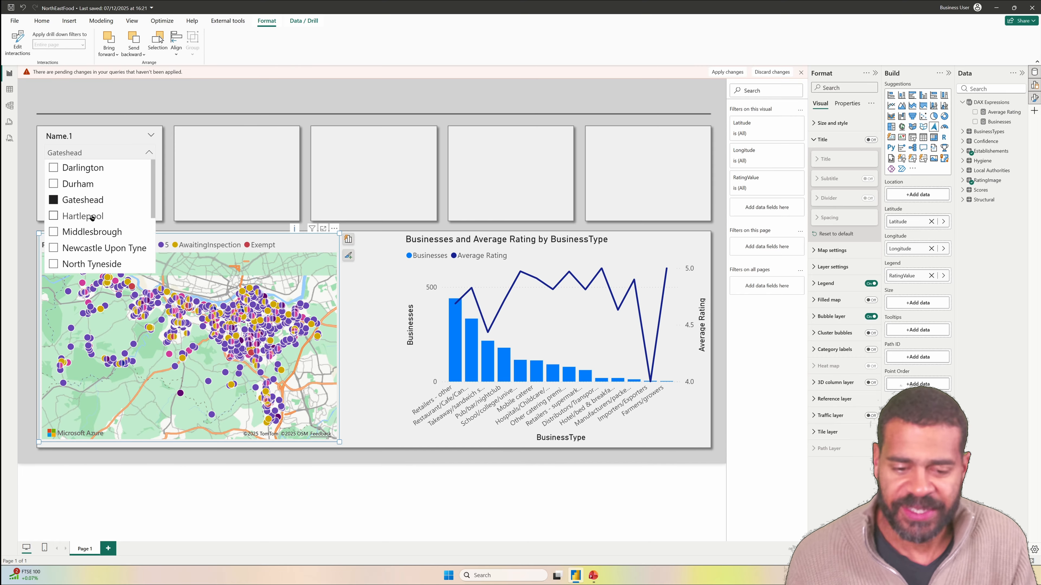
pyautogui.click(69, 218)
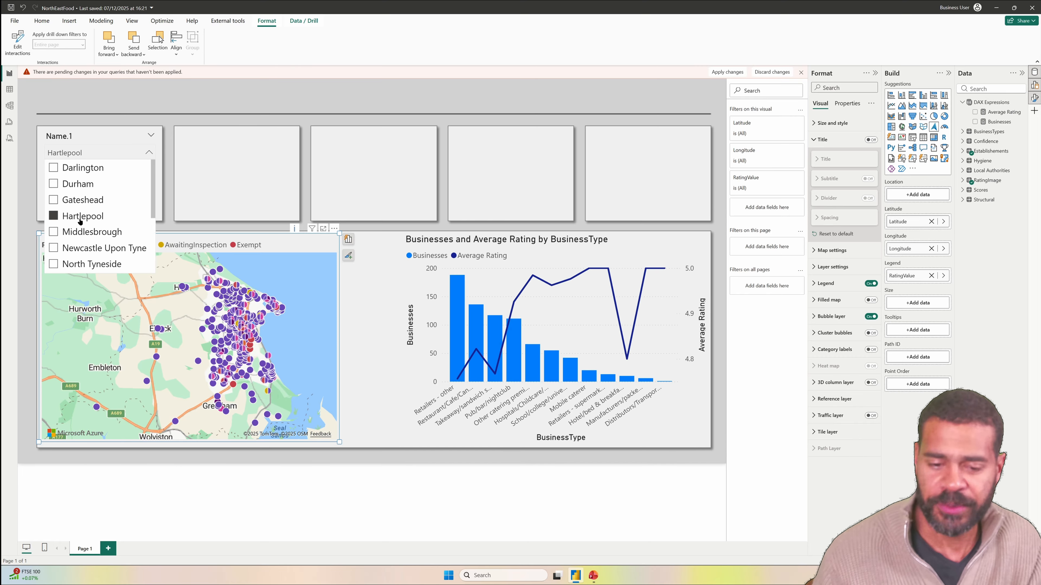
pyautogui.click(228, 222)
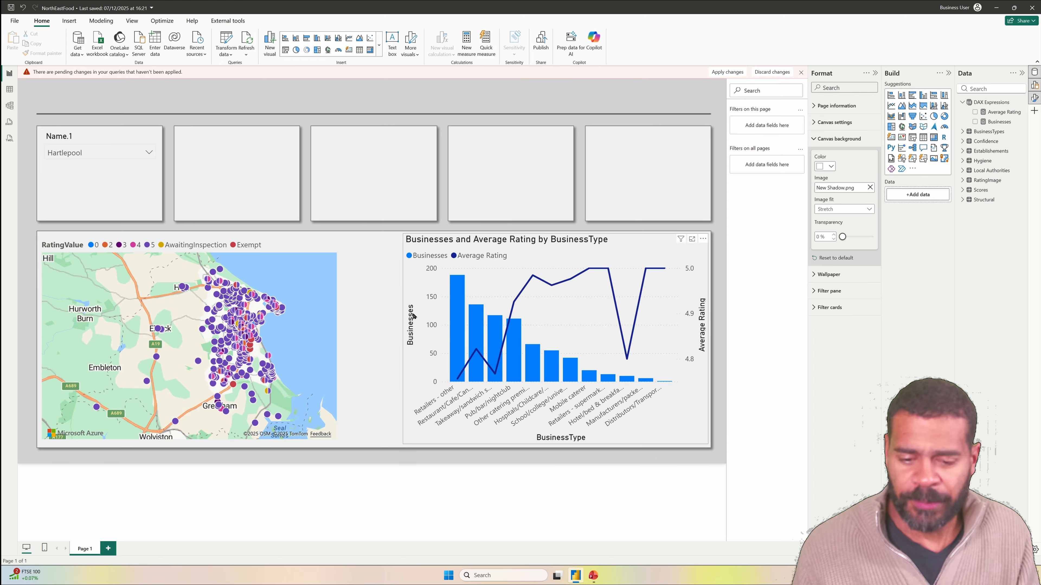
# Widen the Businesses and Average Rating chart leftwards to fill the space beside the map.
pyautogui.click(410, 322)
pyautogui.moveTo(405, 339); pyautogui.dragTo(359, 339)
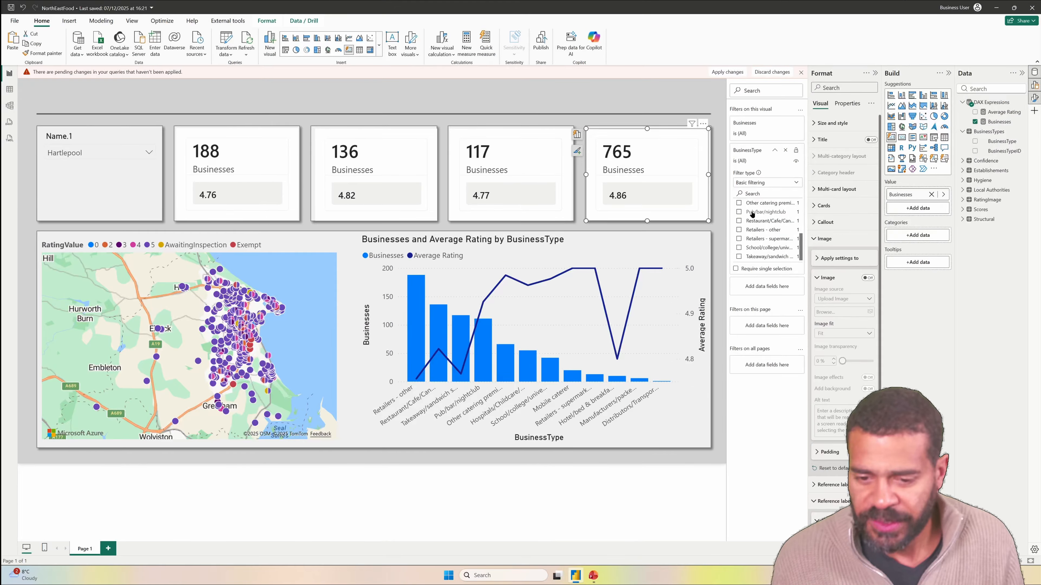
# Filter the fourth Businesses card by the BusinessType Pub/bar/nightclub.
pyautogui.click(752, 213)
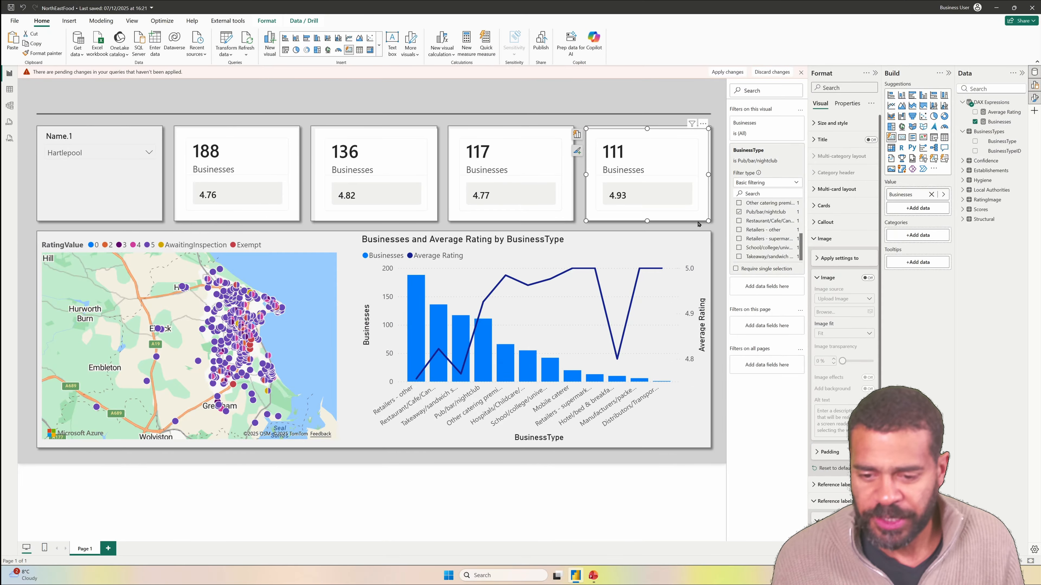
pyautogui.click(715, 221)
# Select all four Businesses cards together and review their shared size, position and background settings.
pyautogui.click(685, 209)
pyautogui.keyDown('ctrl'); pyautogui.click(537, 164); pyautogui.keyUp('ctrl')
pyautogui.keyDown('ctrl'); pyautogui.click(400, 160); pyautogui.keyUp('ctrl')
pyautogui.keyDown('ctrl'); pyautogui.click(267, 159); pyautogui.keyUp('ctrl')
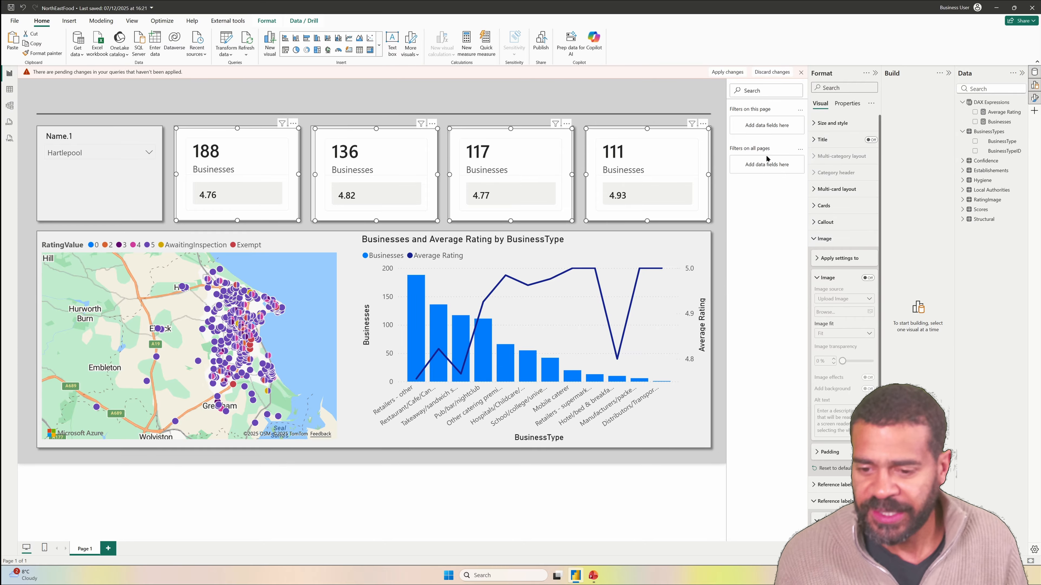
pyautogui.click(830, 122)
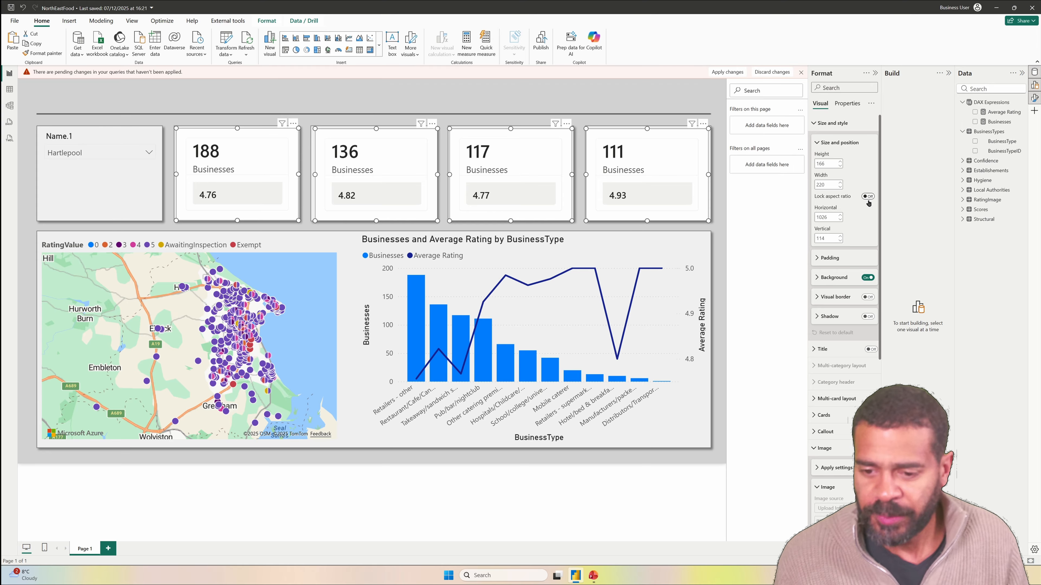
pyautogui.click(720, 230)
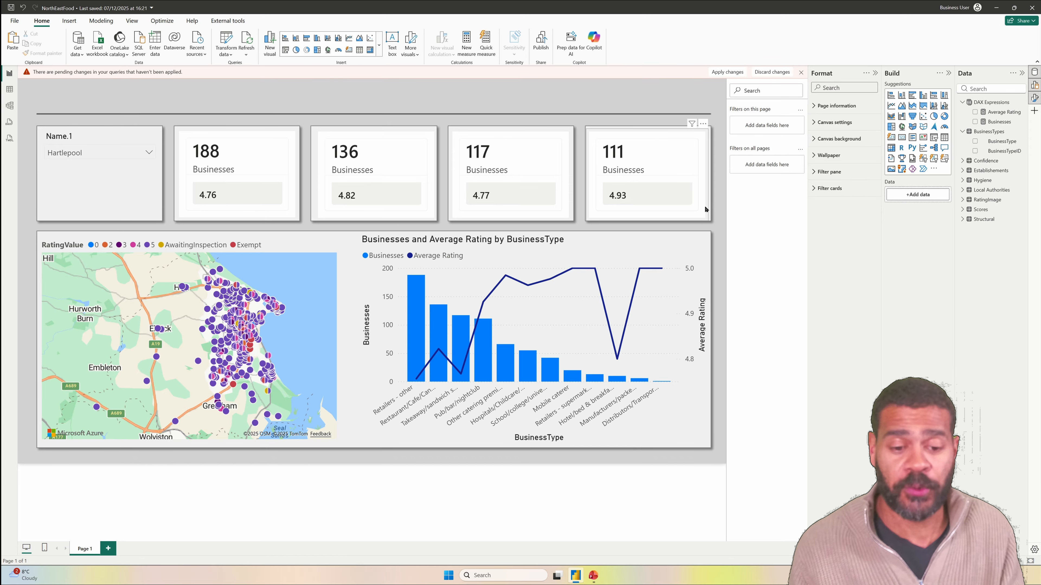
# Switch the Name.1 slicer to Newcastle Upon Tyne and close its list.
pyautogui.click(157, 155)
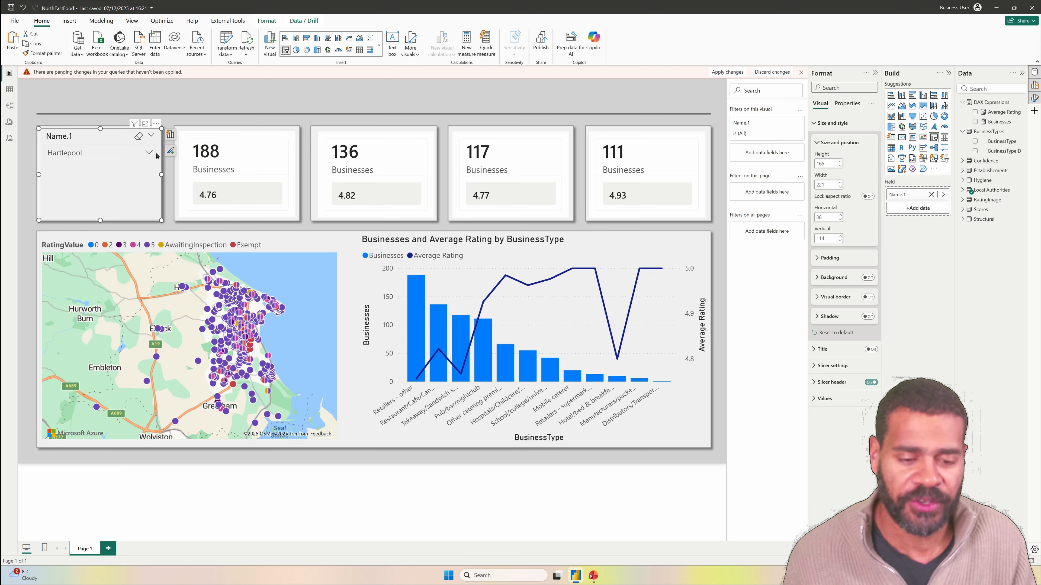
pyautogui.click(149, 153)
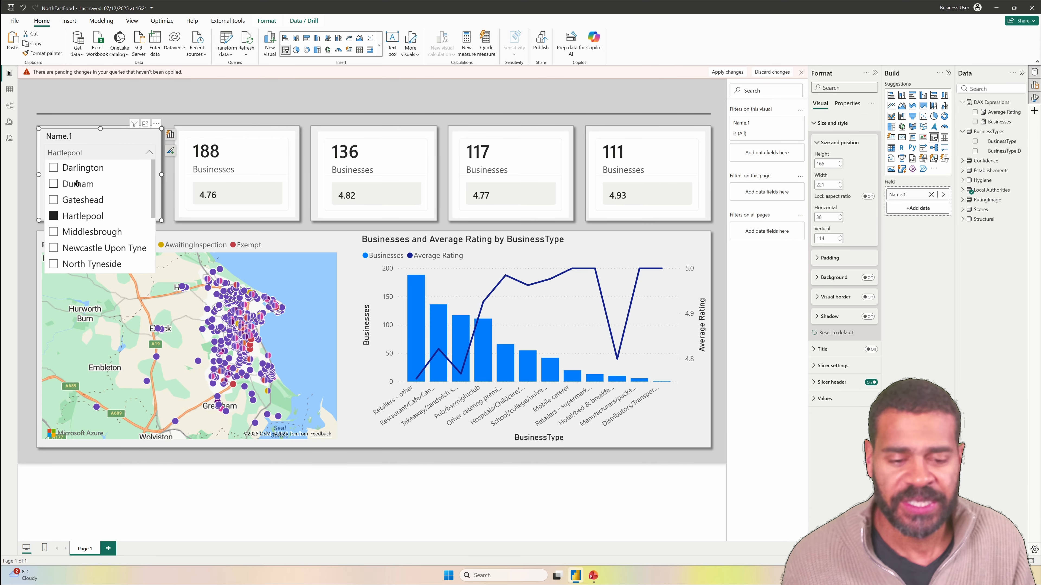
pyautogui.click(72, 232)
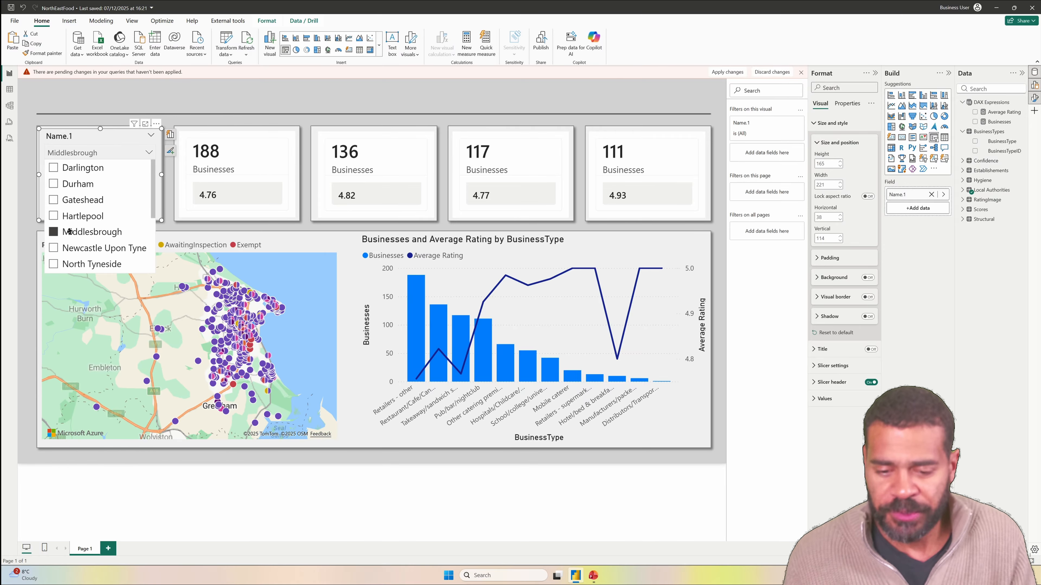
pyautogui.click(73, 245)
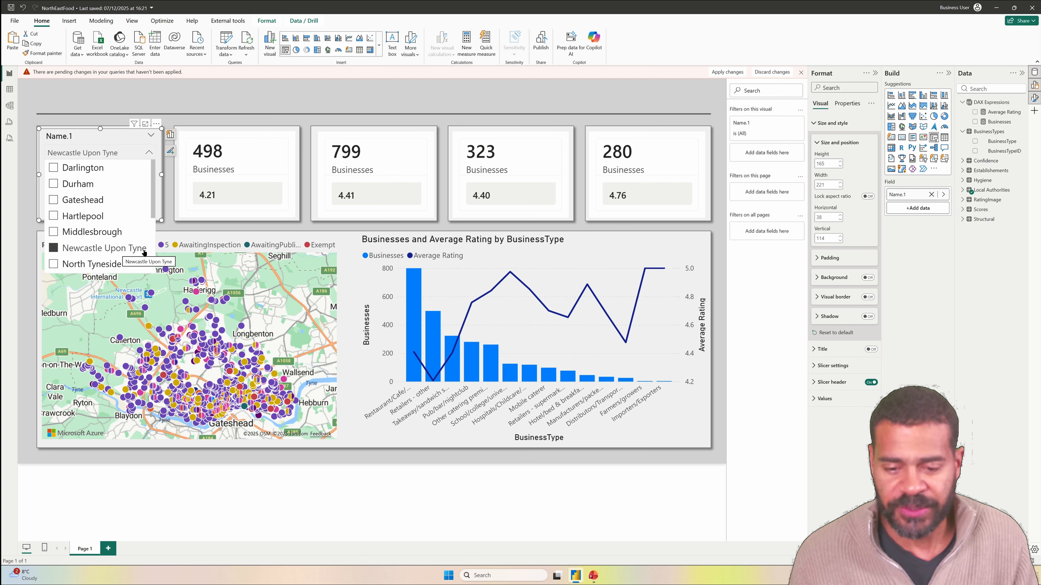
pyautogui.click(307, 227)
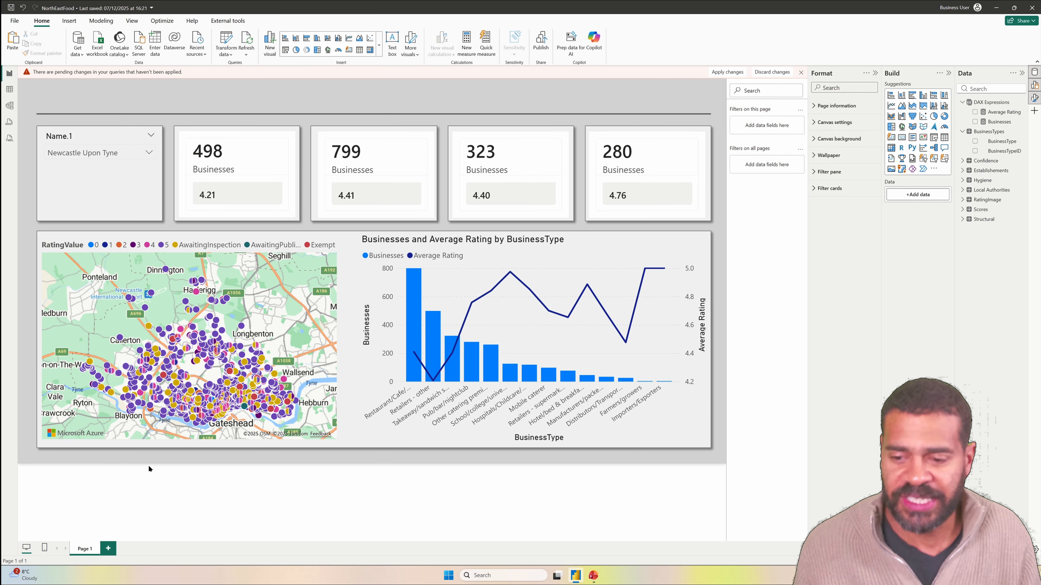
# Start a new calculated table named Dax Measures, enlarging the formula text for readability.
pyautogui.click(101, 21)
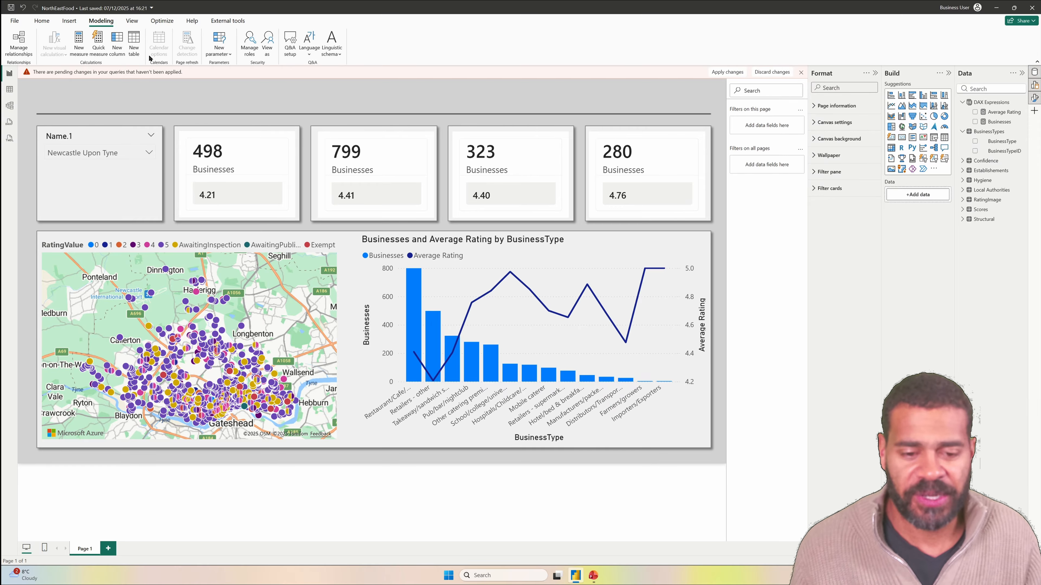
pyautogui.click(134, 43)
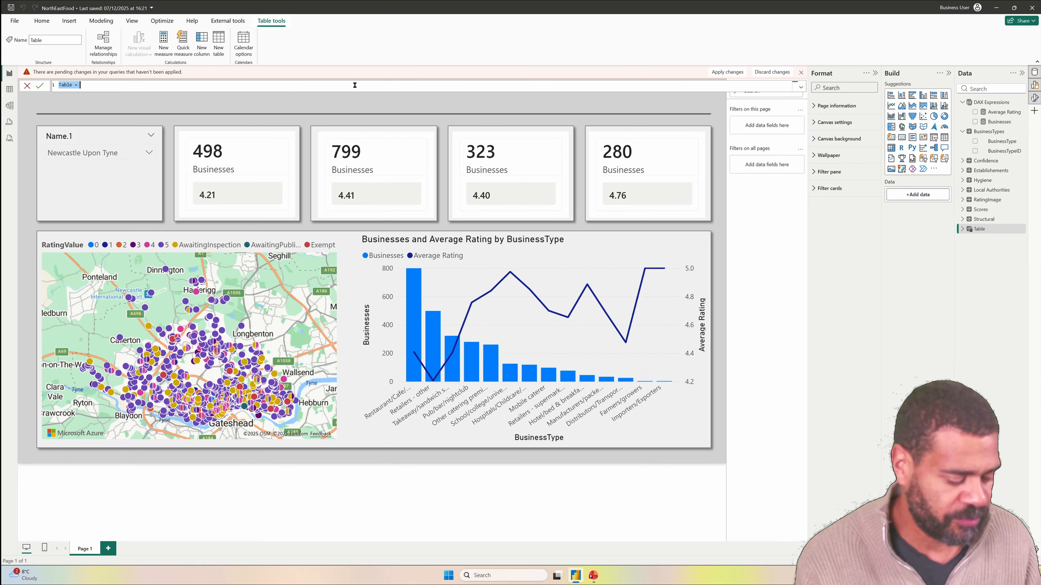
pyautogui.write('Dax')
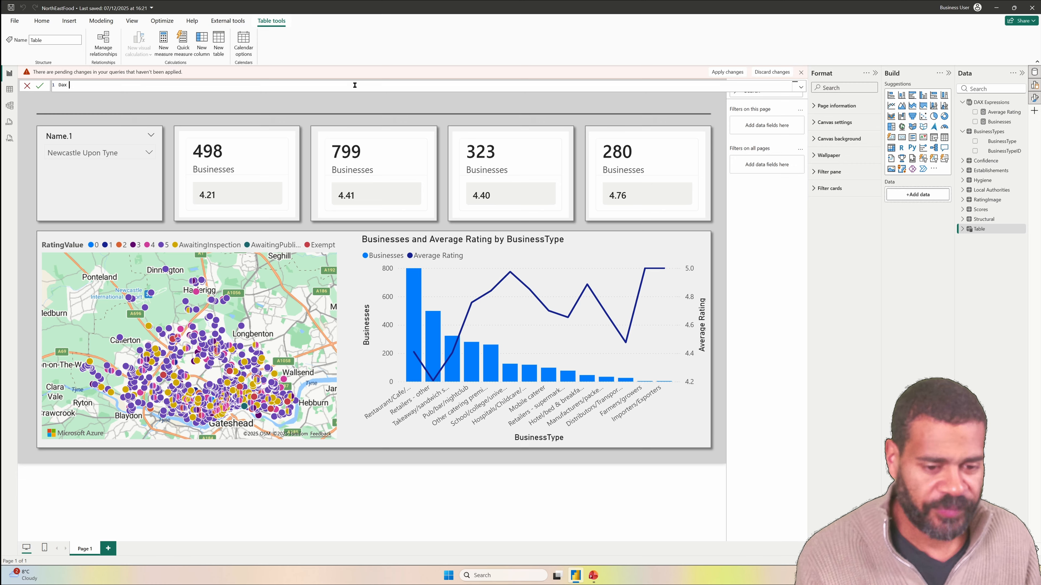
pyautogui.write(' Measuts')
pyautogui.press('BackSpace')
pyautogui.press('BackSpace')
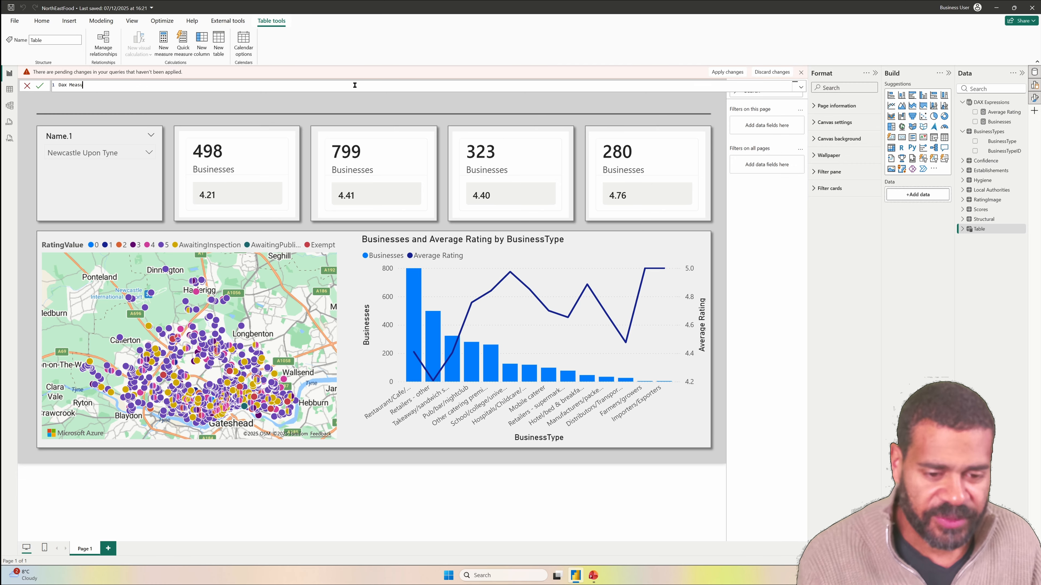
pyautogui.write('res')
pyautogui.keyDown('ctrl'); pyautogui.scroll(5, 355, 86); pyautogui.keyUp('ctrl')
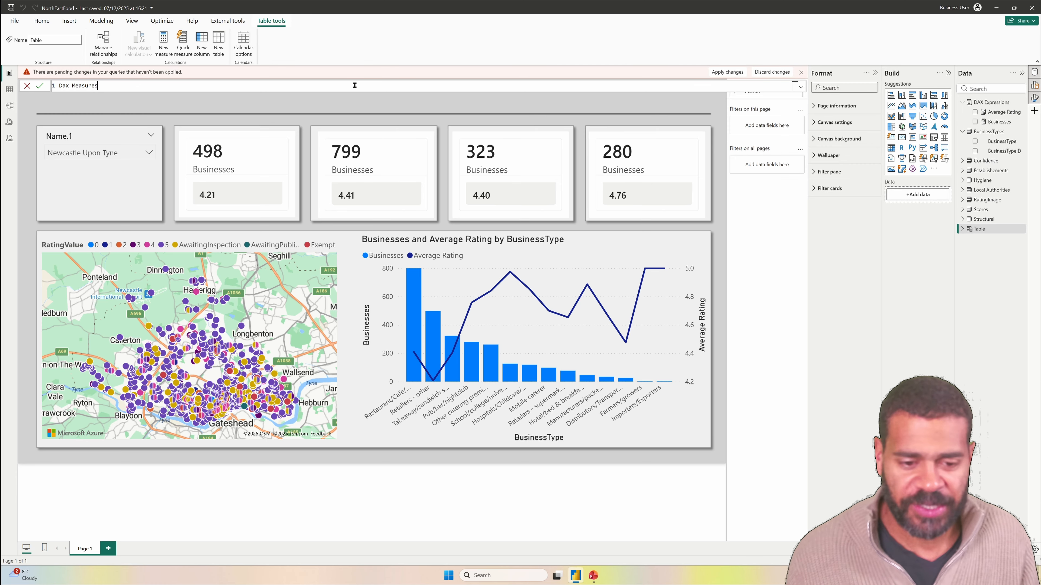
pyautogui.write('s')
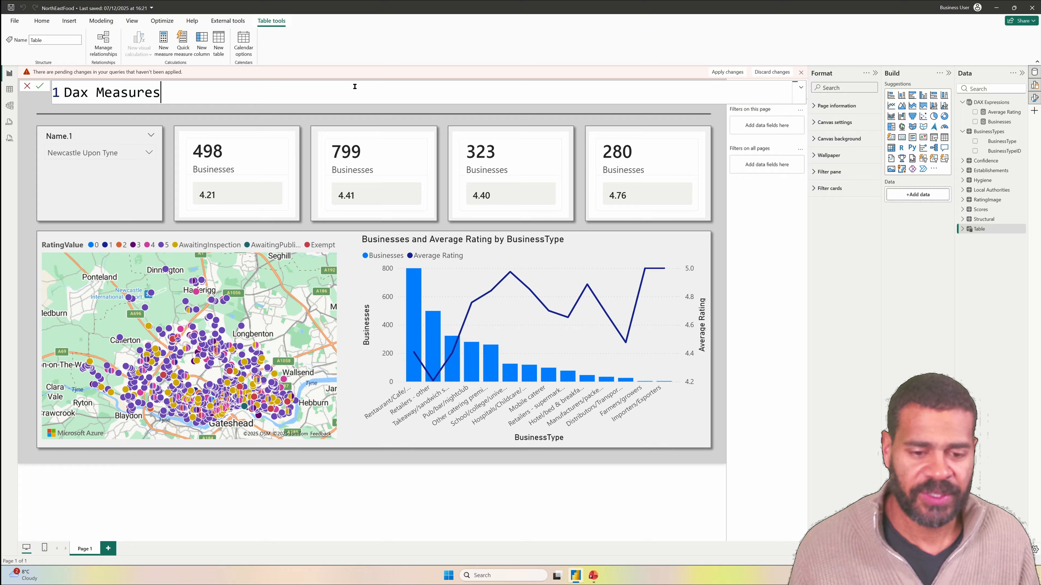
pyautogui.write(' = ')
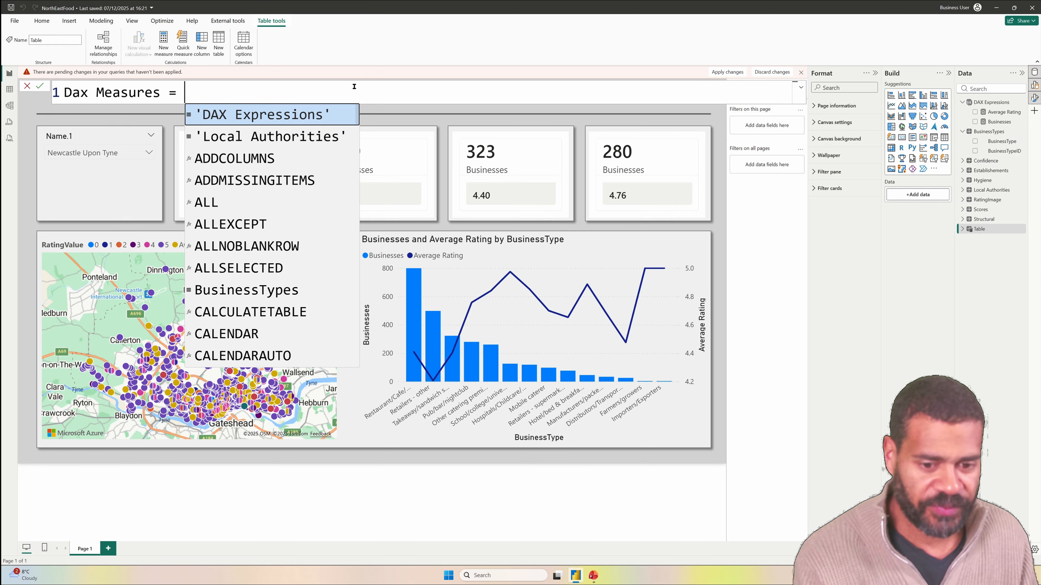
# Define Dax Measures with the INFO.VIEW function that lists the model's measures, and display its rows in the Table view.
pyautogui.write('info.vi')
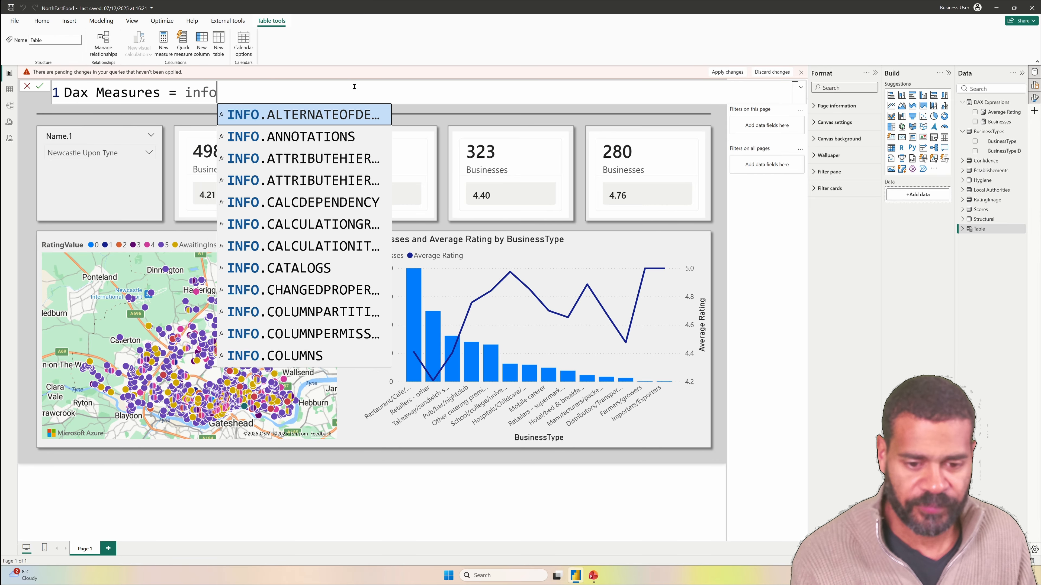
pyautogui.press('Down')
pyautogui.press('Tab')
pyautogui.write(')')
pyautogui.press('Return')
pyautogui.click(9, 89)
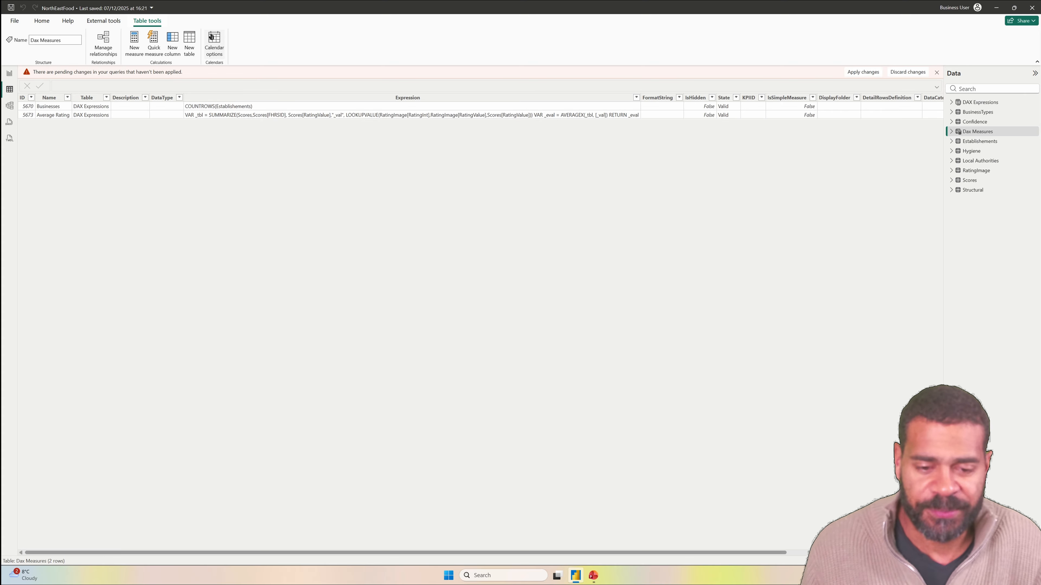
# Create the calculated table Tables = INFO.VIEW.COLUMNS() and review the distinct names in its Table column without filtering.
pyautogui.click(196, 38)
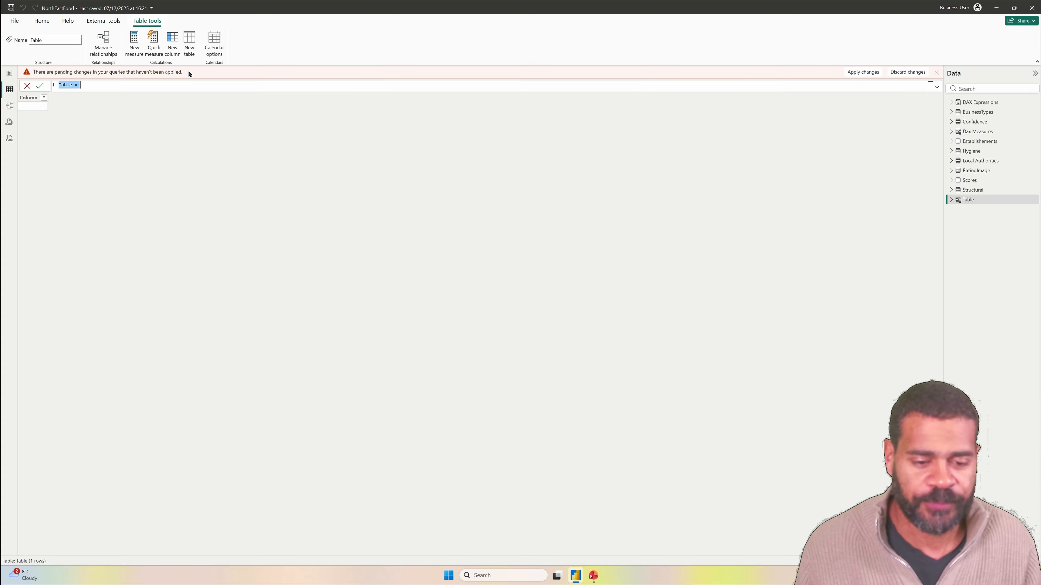
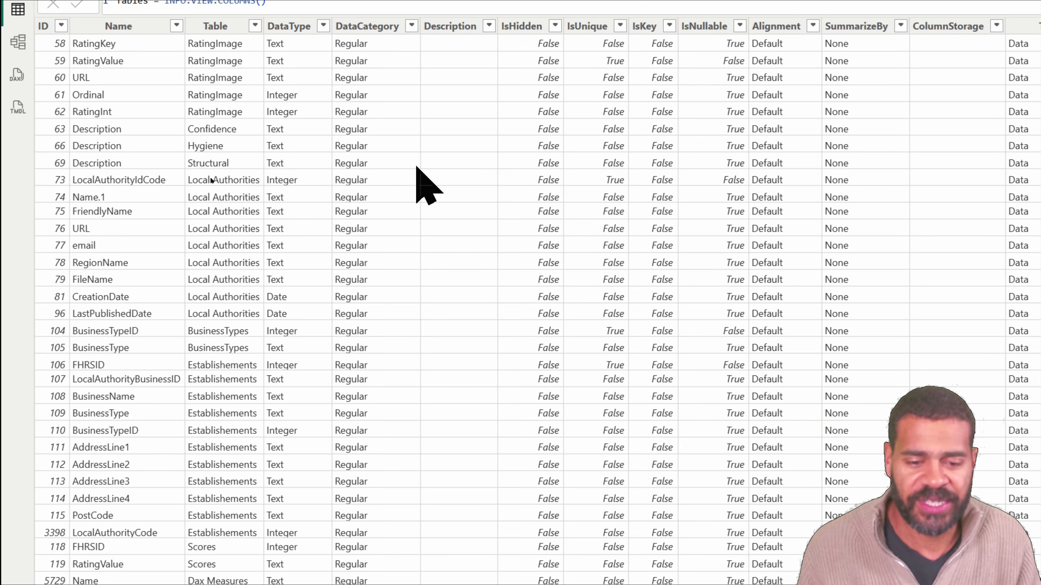
pyautogui.scroll(-10, 418, 185)
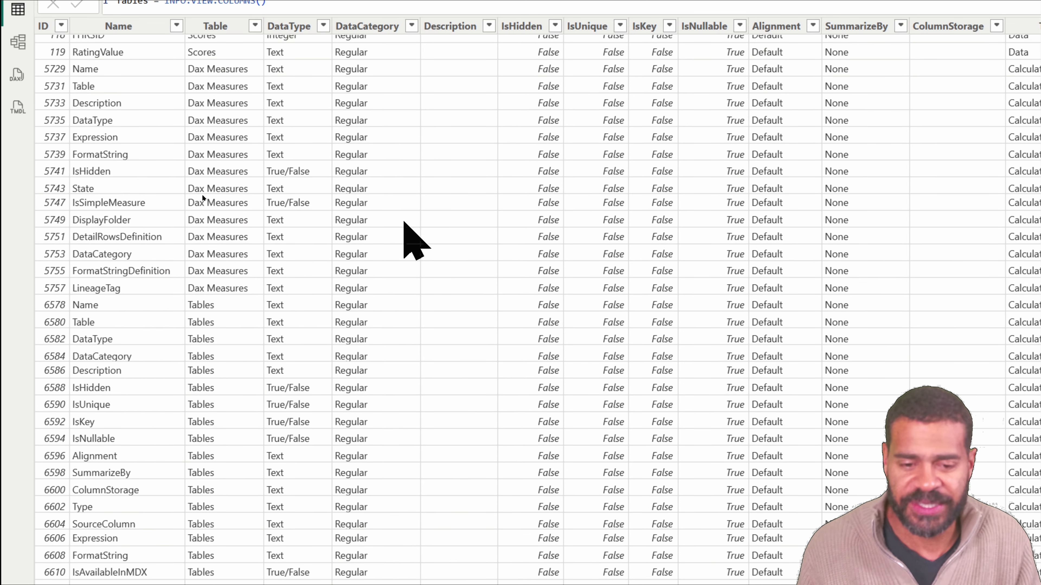
pyautogui.scroll(9, 403, 222)
pyautogui.click(255, 26)
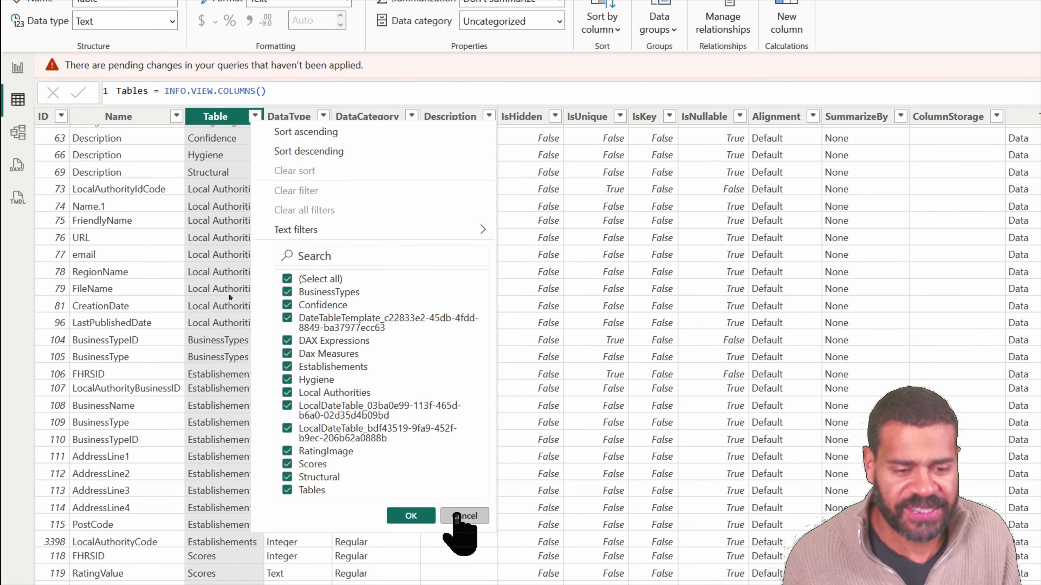
pyautogui.click(455, 525)
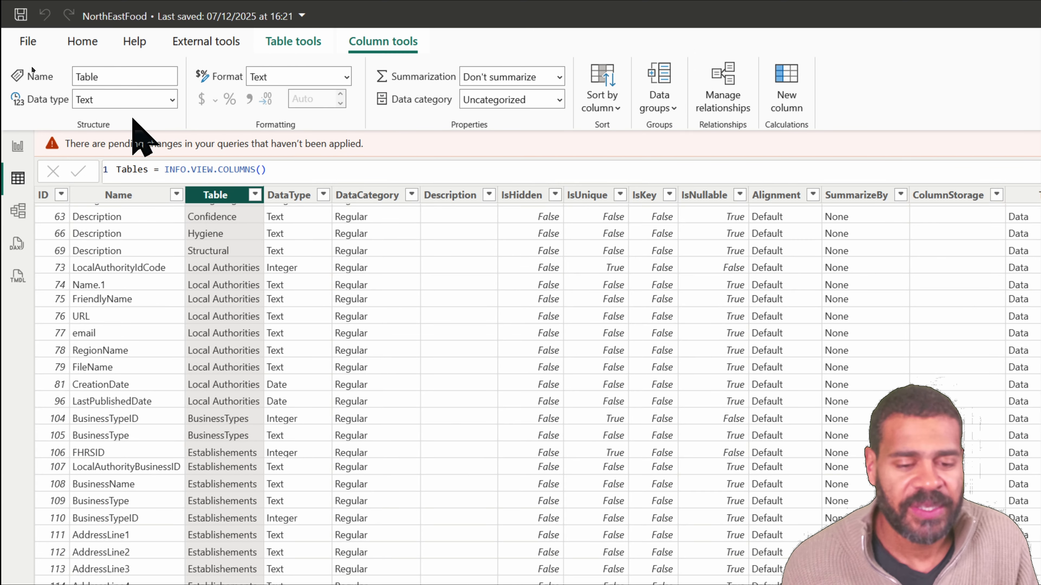
# Switch to the Model view.
pyautogui.click(18, 210)
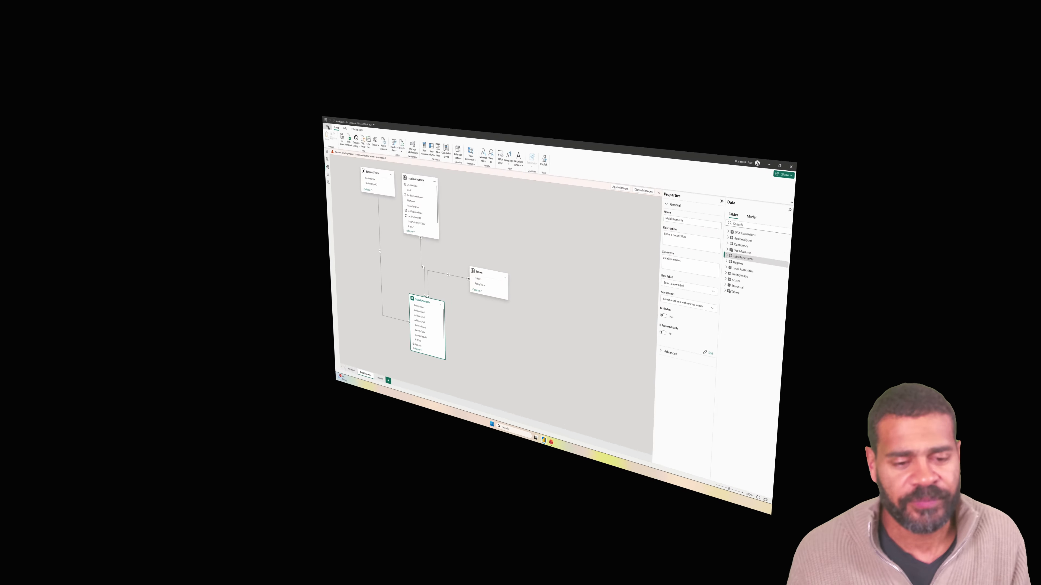
pyautogui.click(59, 61)
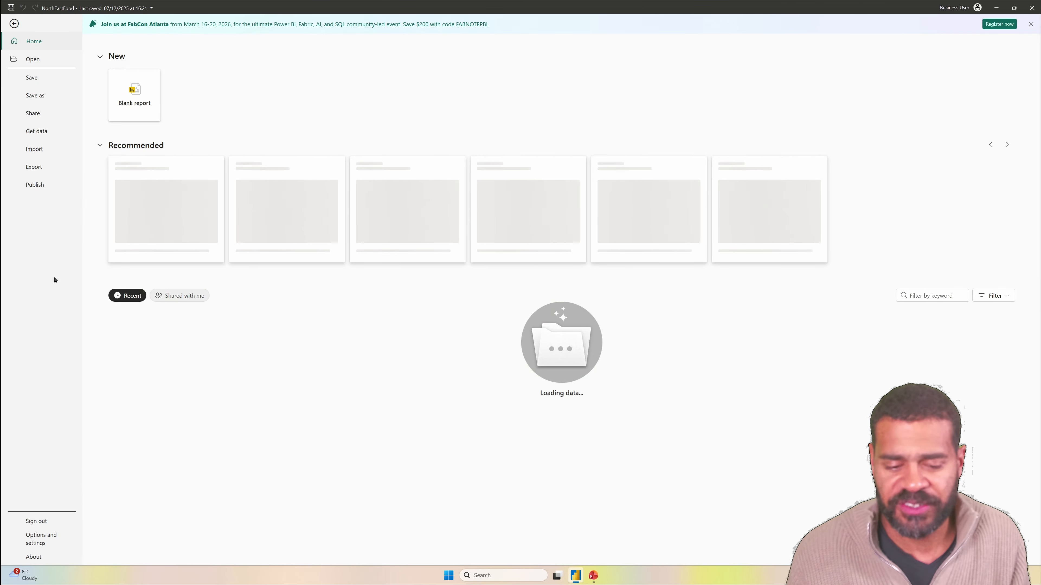
pyautogui.click(42, 536)
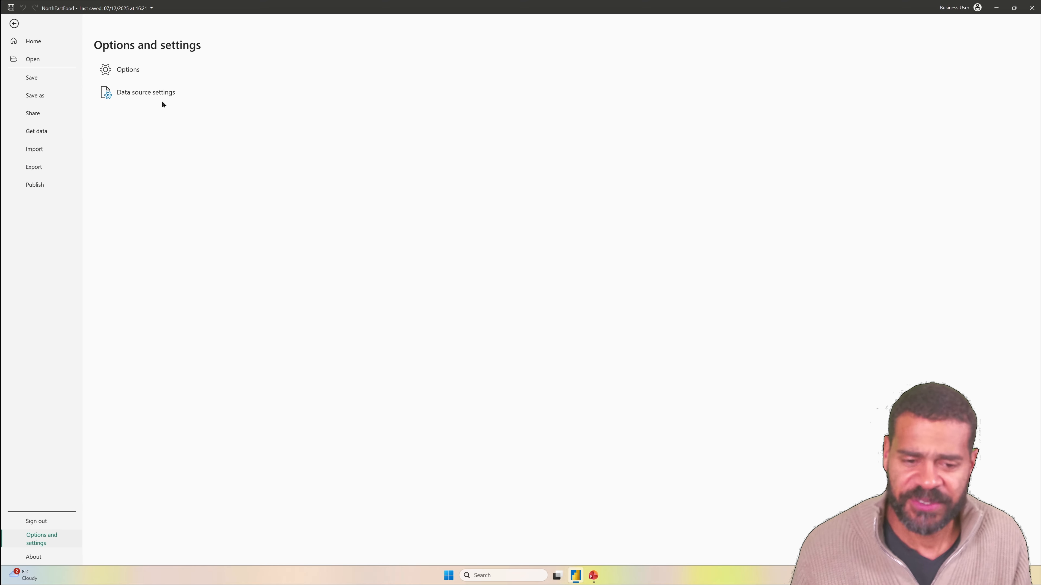
pyautogui.click(14, 24)
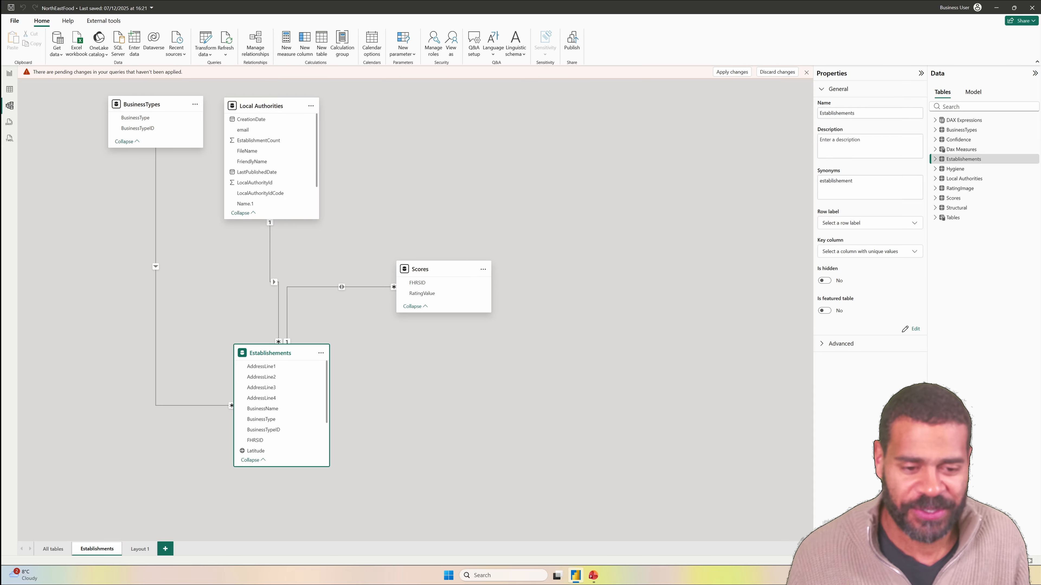
# Turn off Auto date/time for the current file in the Data Load options.
pyautogui.click(15, 22)
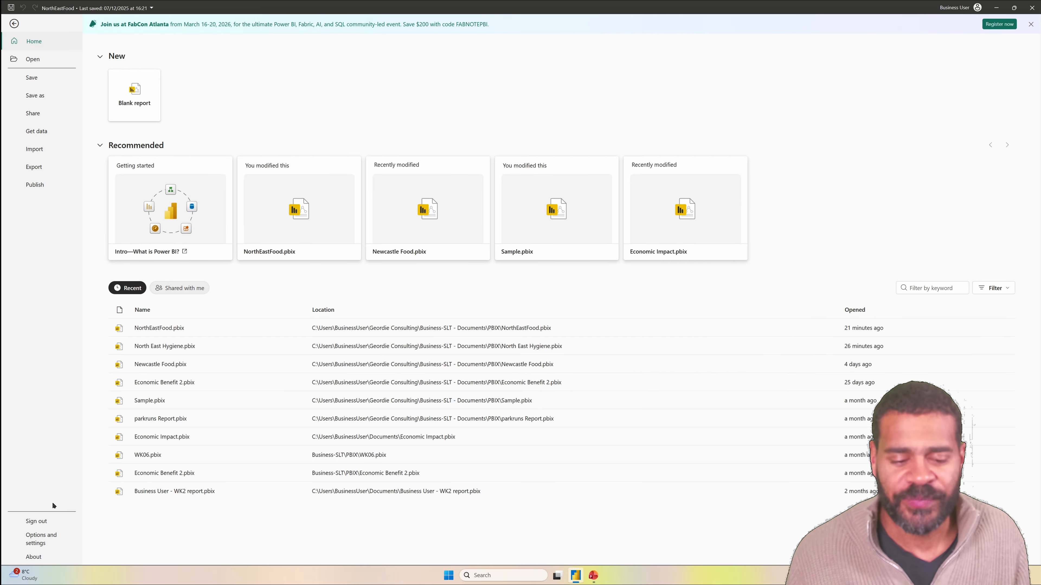
pyautogui.click(45, 539)
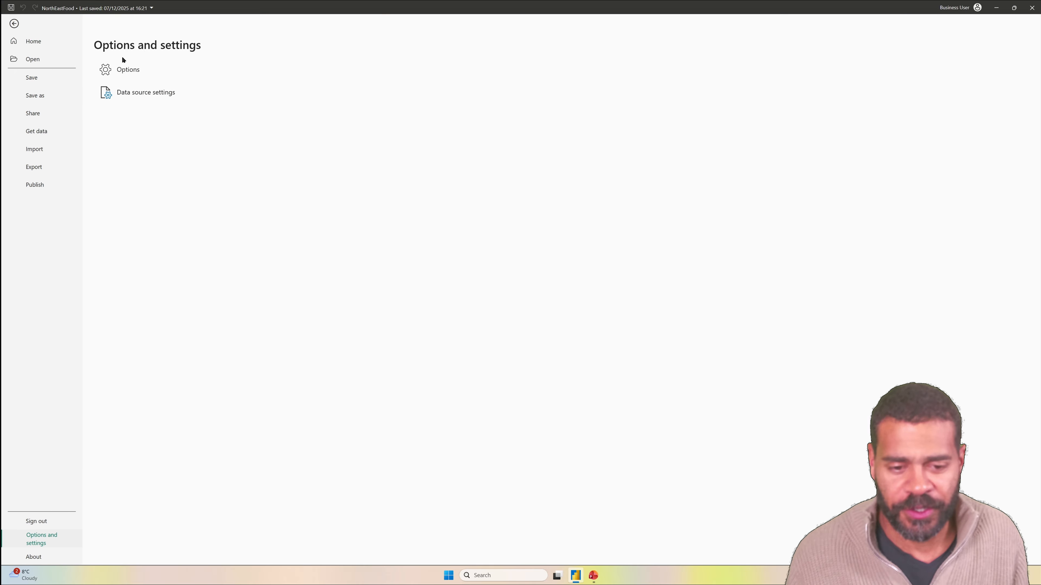
pyautogui.press('Escape')
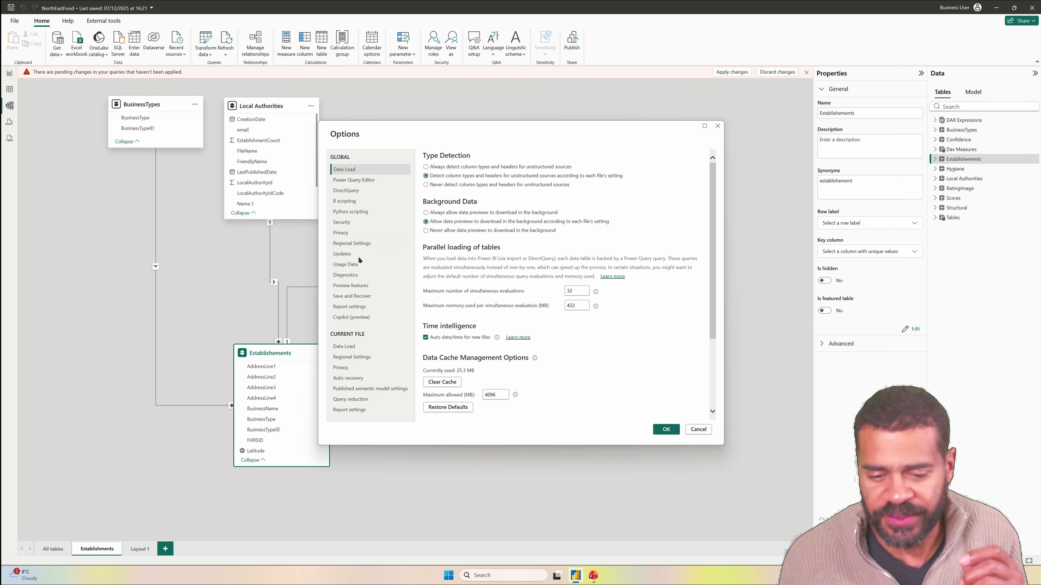
pyautogui.click(349, 347)
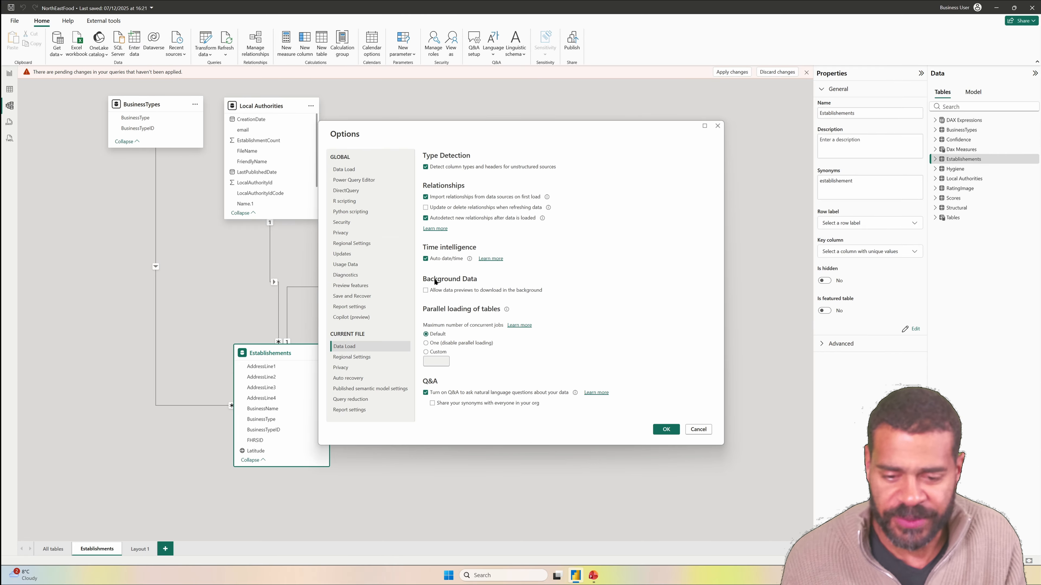
pyautogui.click(425, 259)
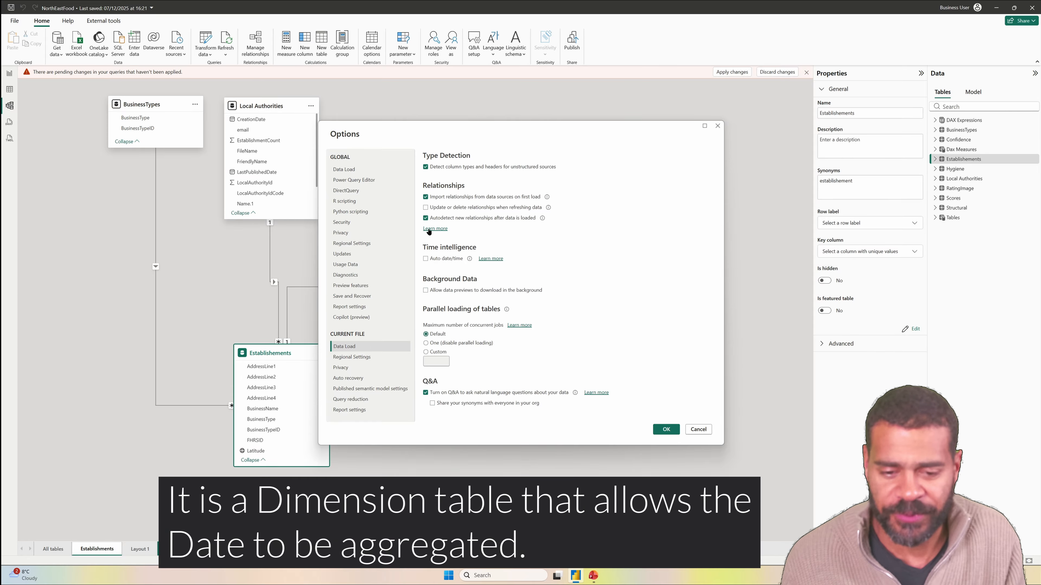
# Turn off Auto date/time for new files in the global Data Load options and apply the settings.
pyautogui.click(346, 171)
pyautogui.click(426, 337)
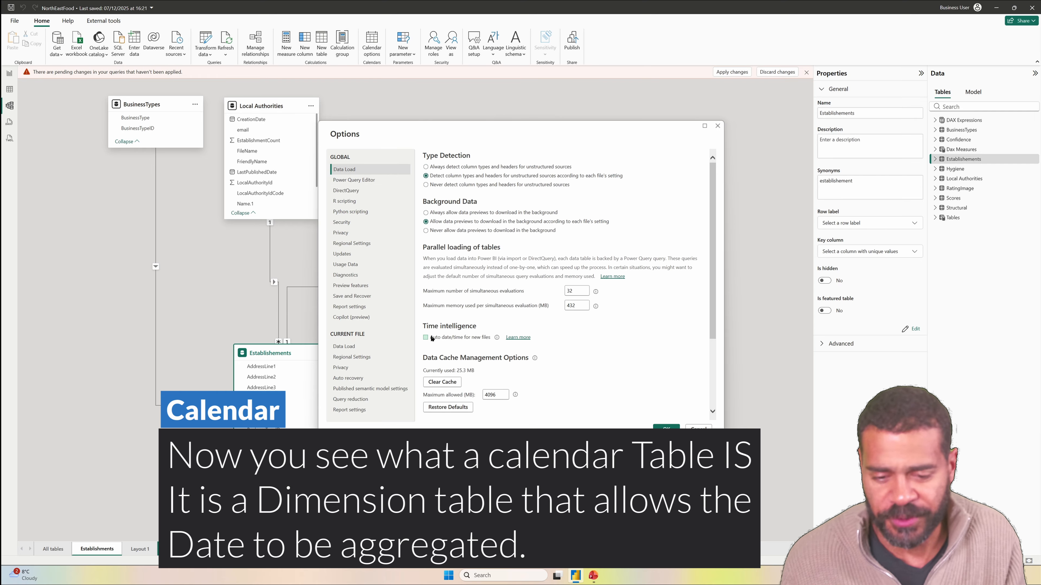
pyautogui.click(667, 429)
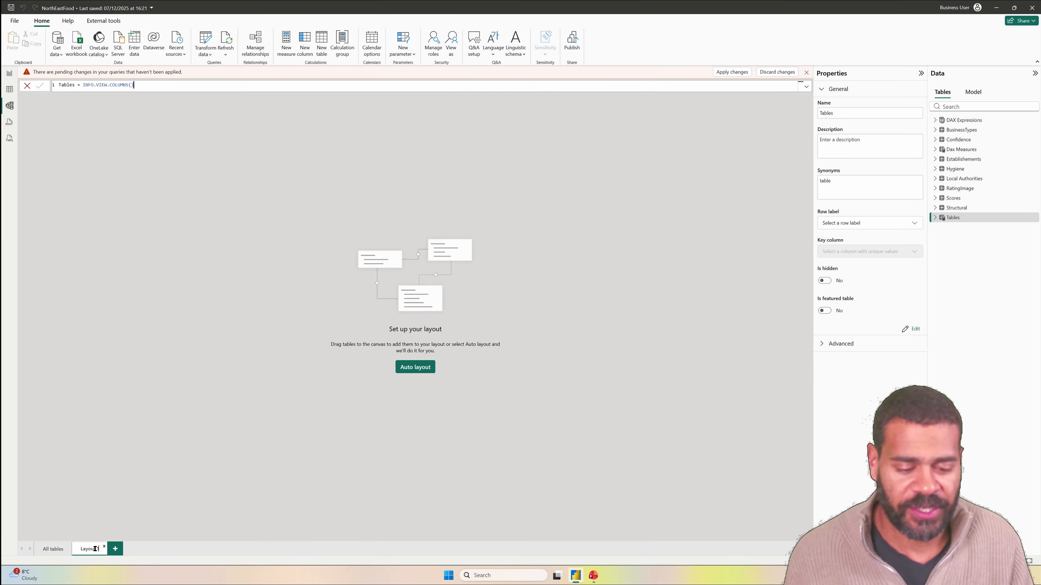
# Rename the new model layout as Establishments.
pyautogui.doubleClick(95, 548)
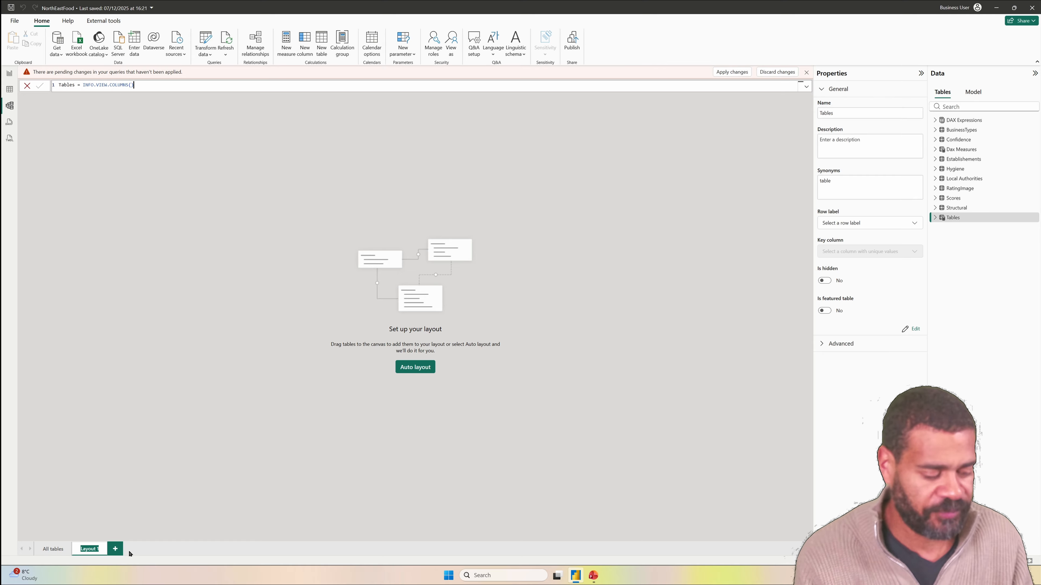
pyautogui.write('Establishments')
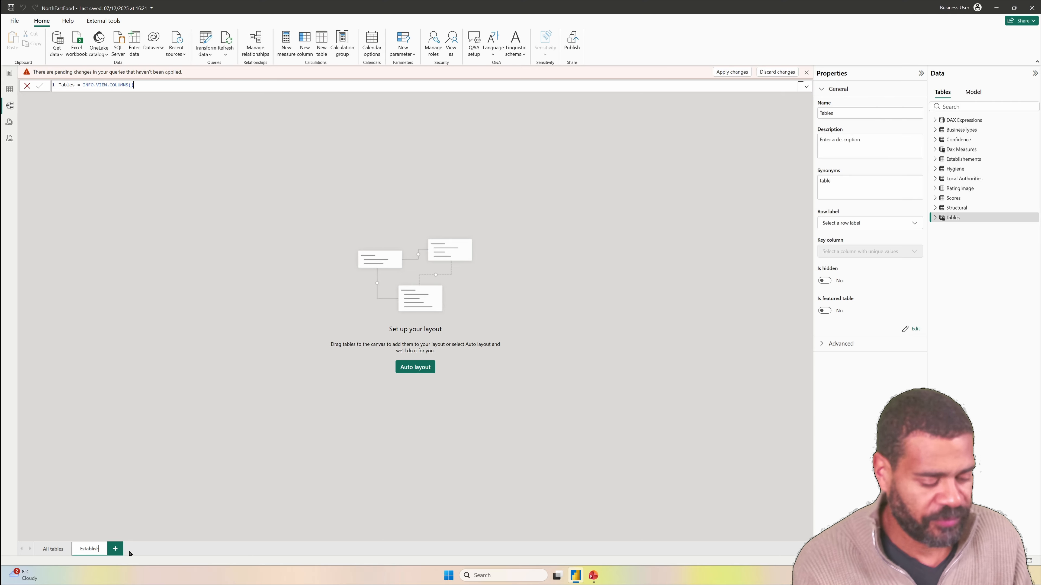
pyautogui.press('Return')
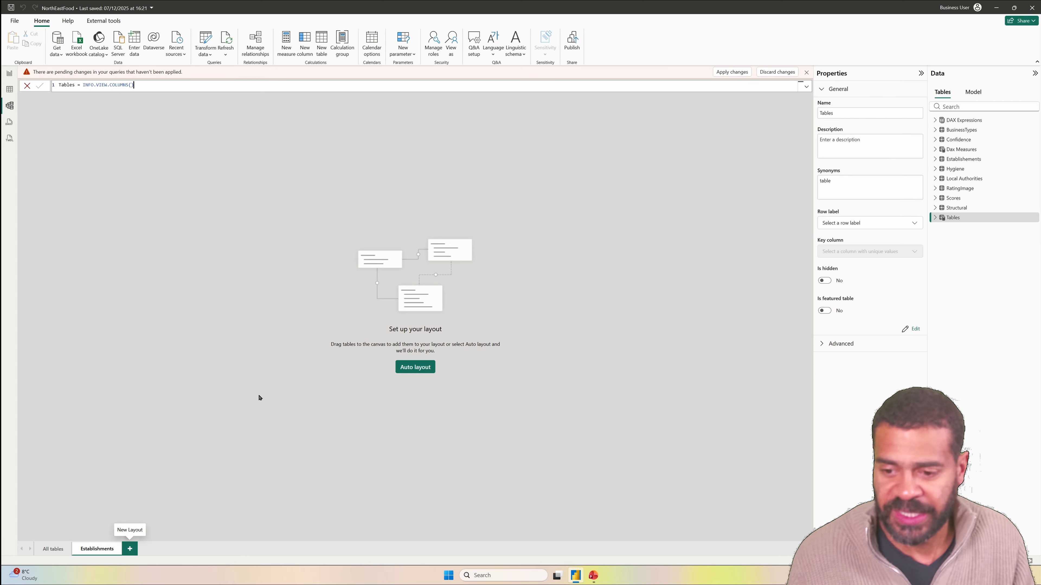
# Place the Establishements table on the Establishments layout and add its related tables.
pyautogui.moveTo(961, 159); pyautogui.dragTo(348, 239)
pyautogui.rightClick(348, 239)
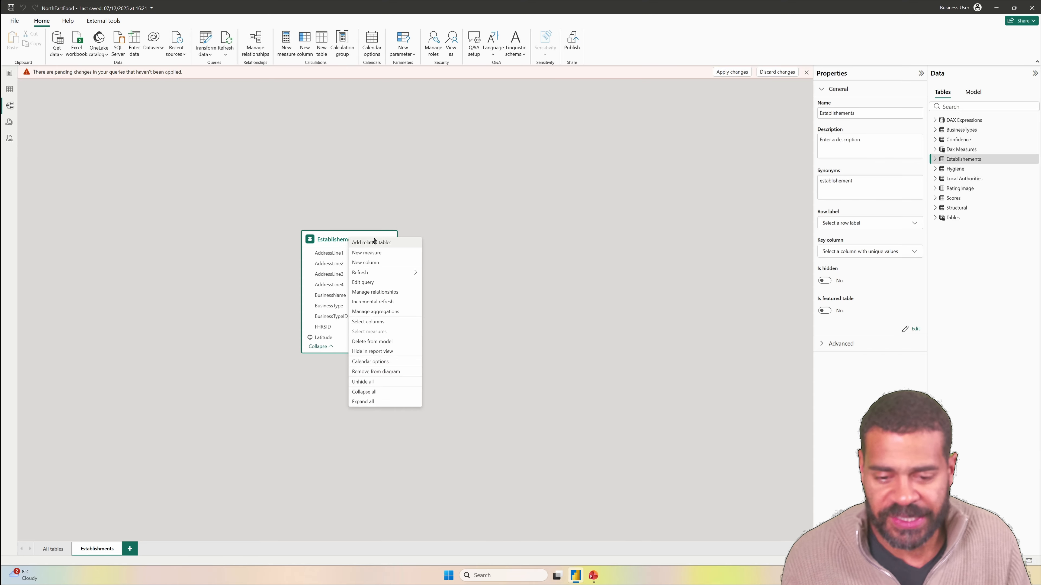
pyautogui.click(390, 241)
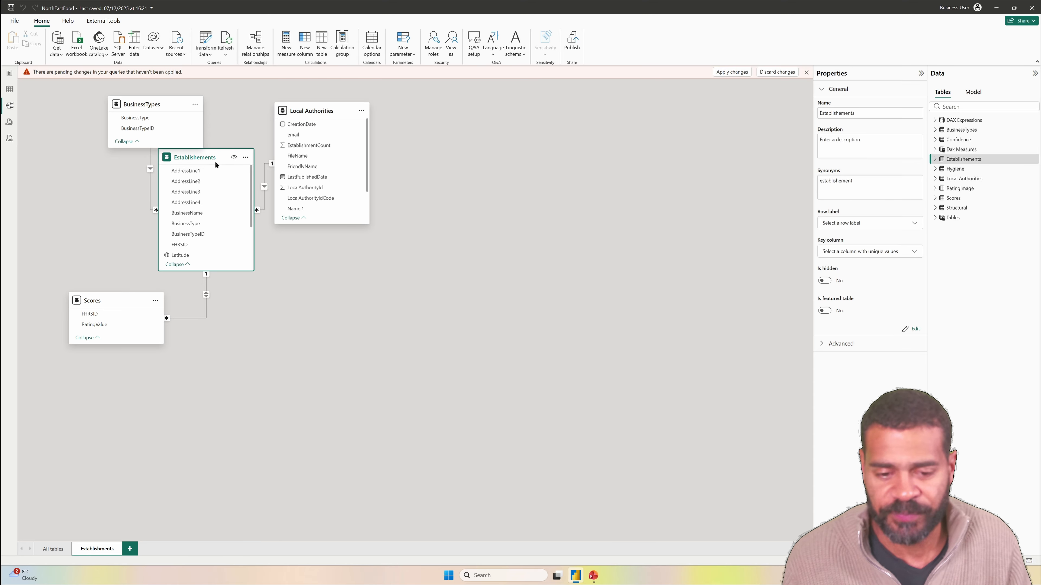
# Arrange the layout with Establishements below BusinessTypes and Local Authorities and Scores beside them, and add another new layout.
pyautogui.moveTo(214, 158); pyautogui.dragTo(290, 353)
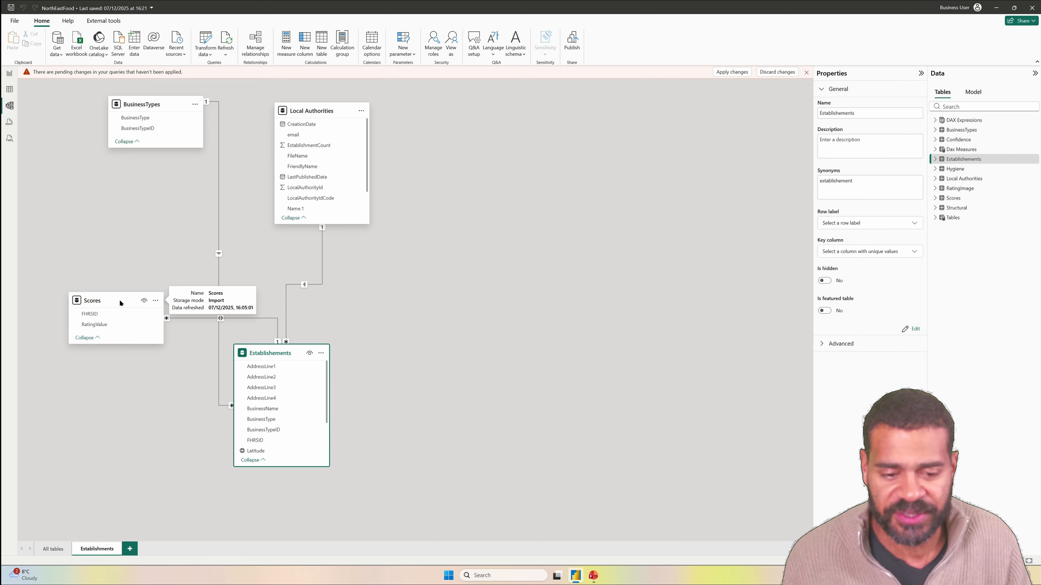
pyautogui.moveTo(118, 300); pyautogui.dragTo(446, 268)
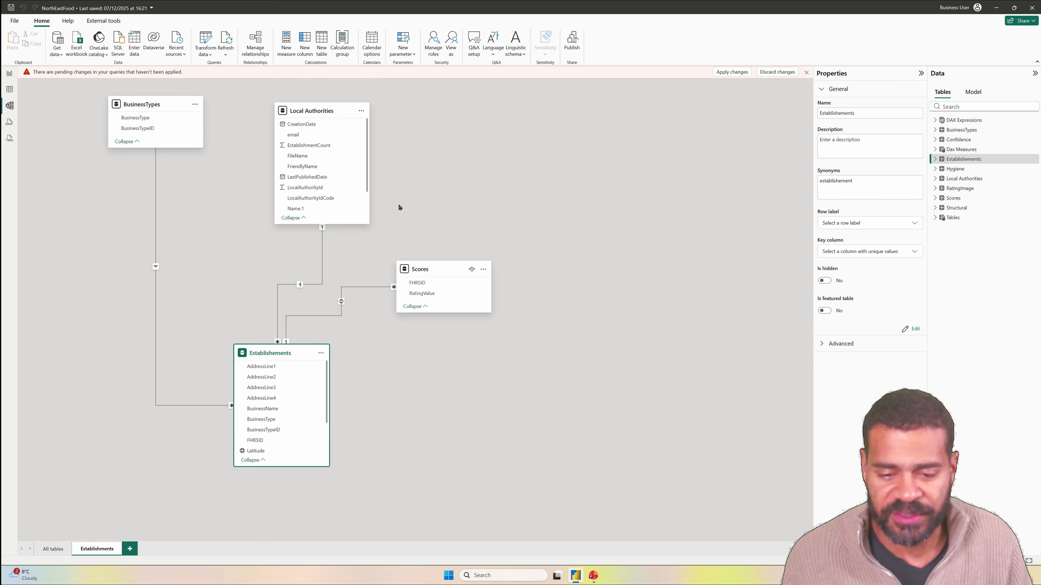
pyautogui.moveTo(319, 112); pyautogui.dragTo(268, 107)
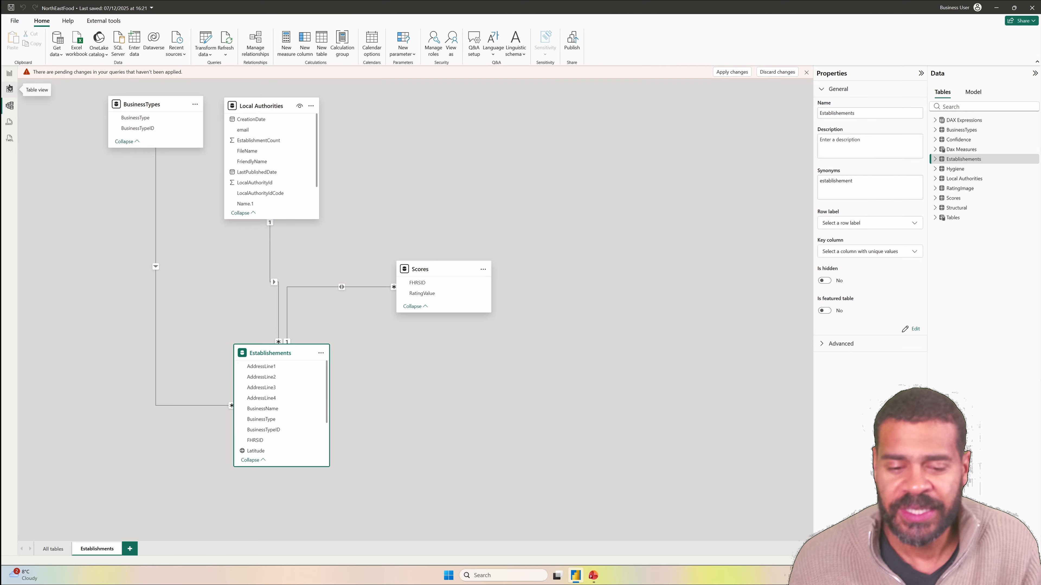
pyautogui.click(130, 549)
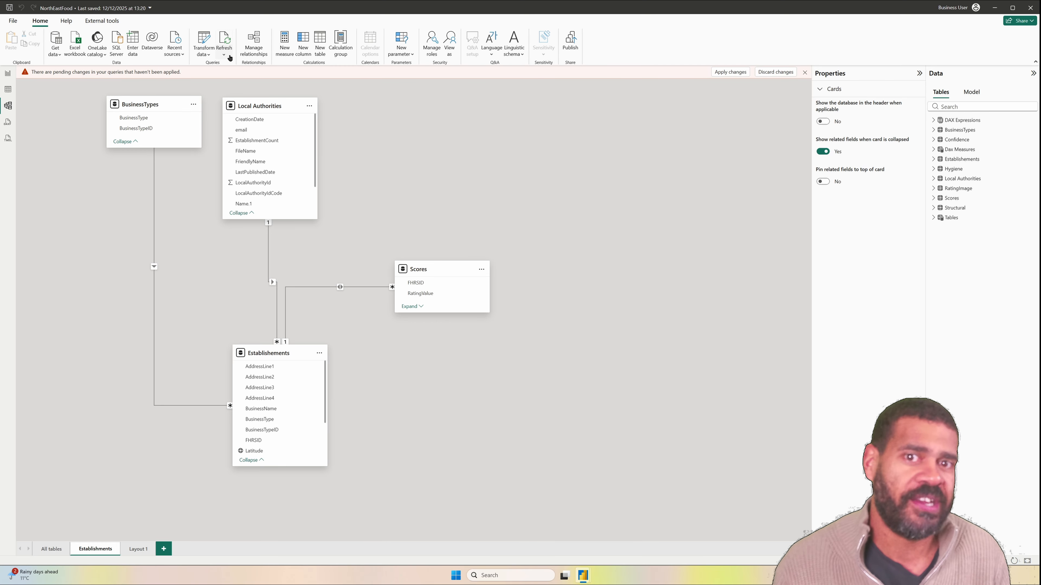
# Open the Power Query Editor and start a custom column in the EstablishmentDetail query.
pyautogui.click(203, 55)
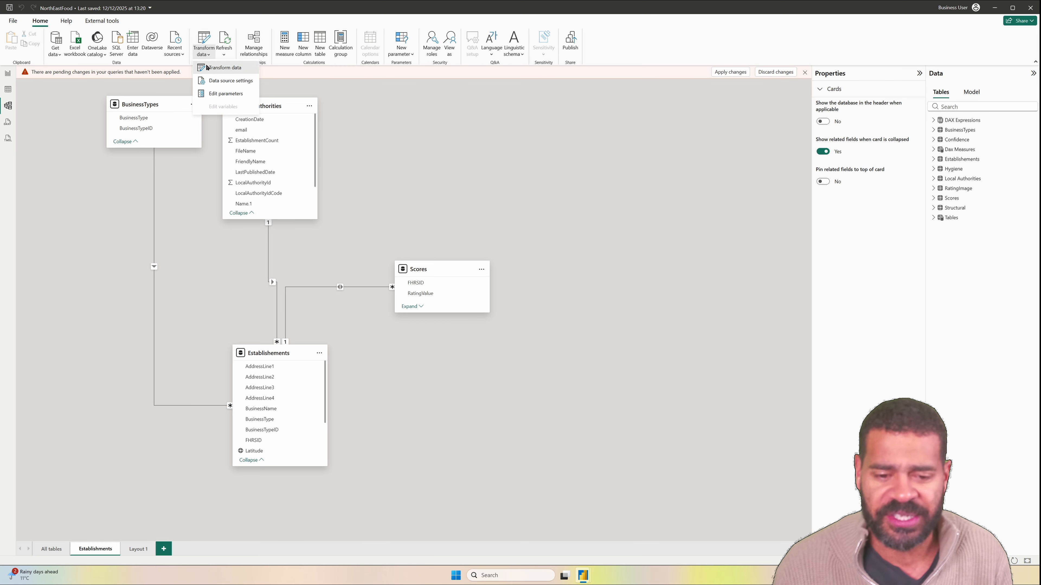
pyautogui.click(207, 68)
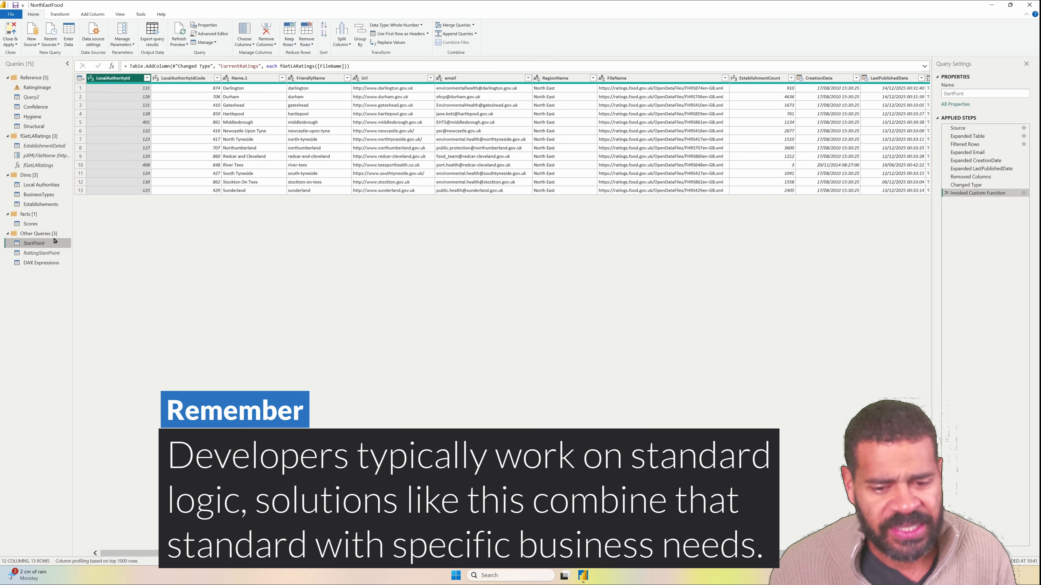
pyautogui.click(37, 88)
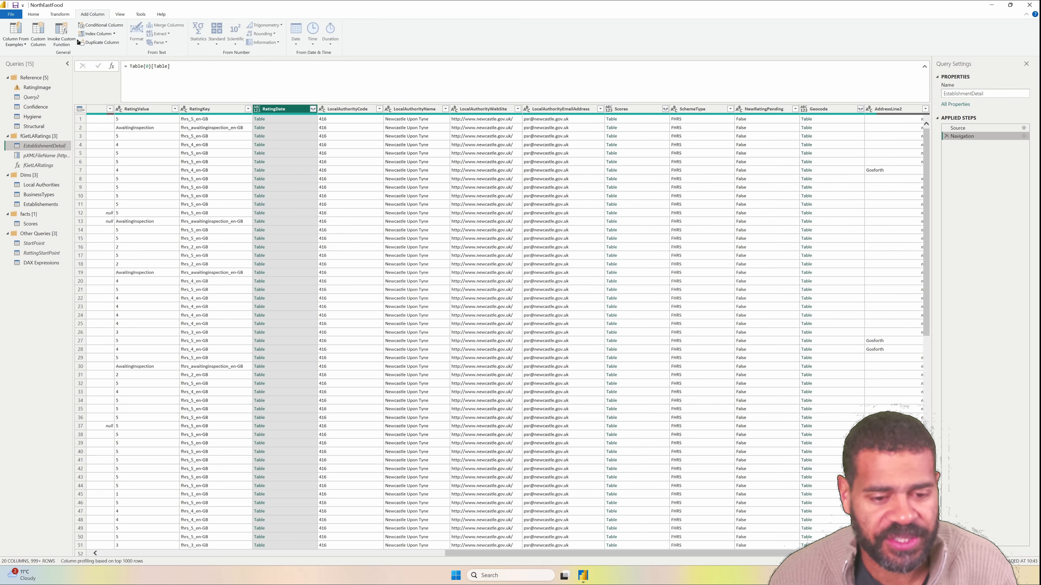
pyautogui.click(39, 36)
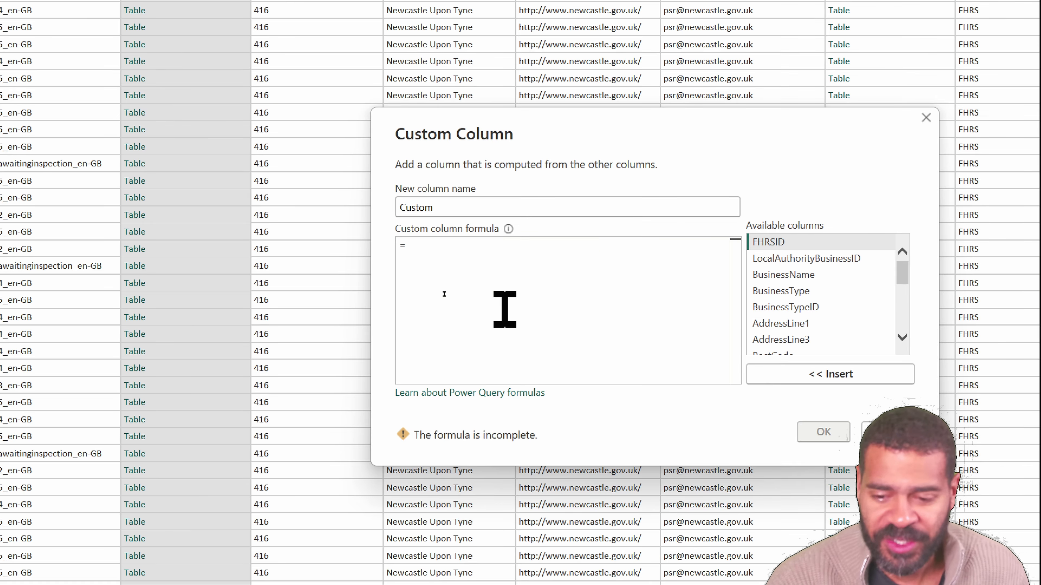
pyautogui.write('Table.')
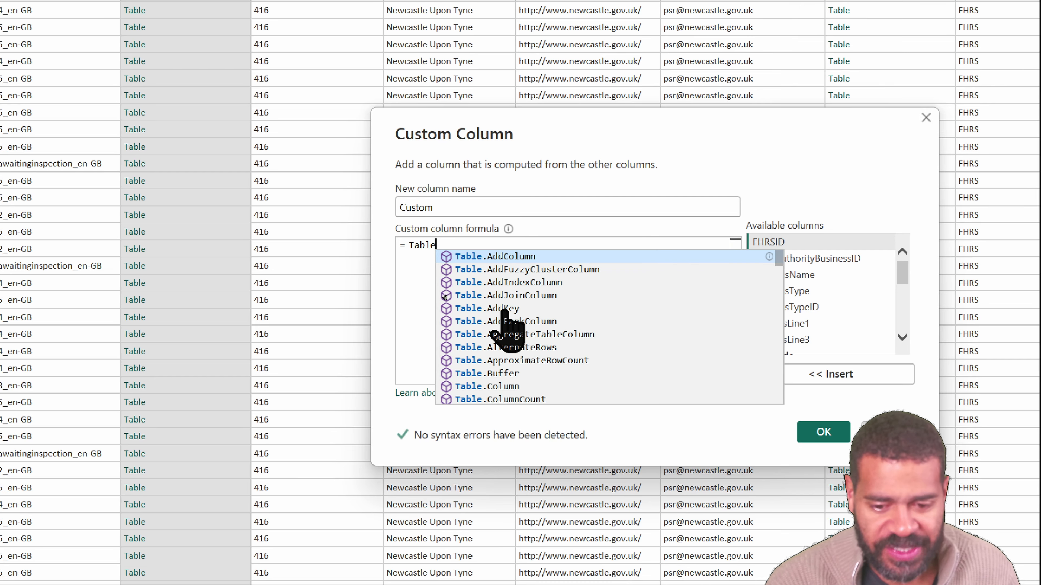
pyautogui.press('BackSpace')
pyautogui.press('BackSpace')
pyautogui.press('BackSpace')
pyautogui.press('BackSpace')
pyautogui.press('BackSpace')
pyautogui.press('BackSpace')
pyautogui.press('BackSpace')
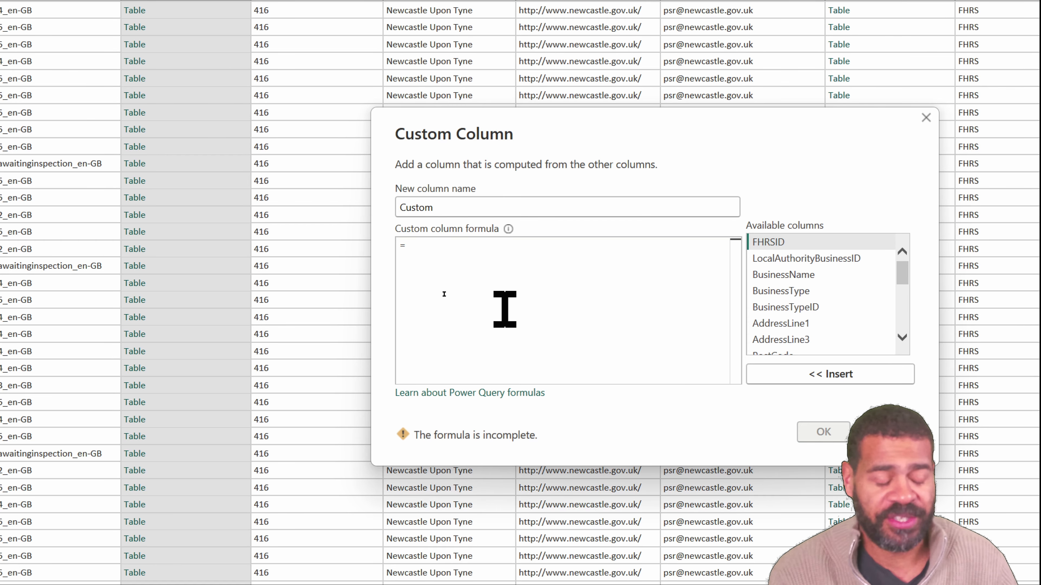
# Add the custom column tdate with the formula Table.FirstValue([RatingDate]) followed by the comment //Extrct the date if present.
pyautogui.write('Table')
pyautogui.press('Escape')
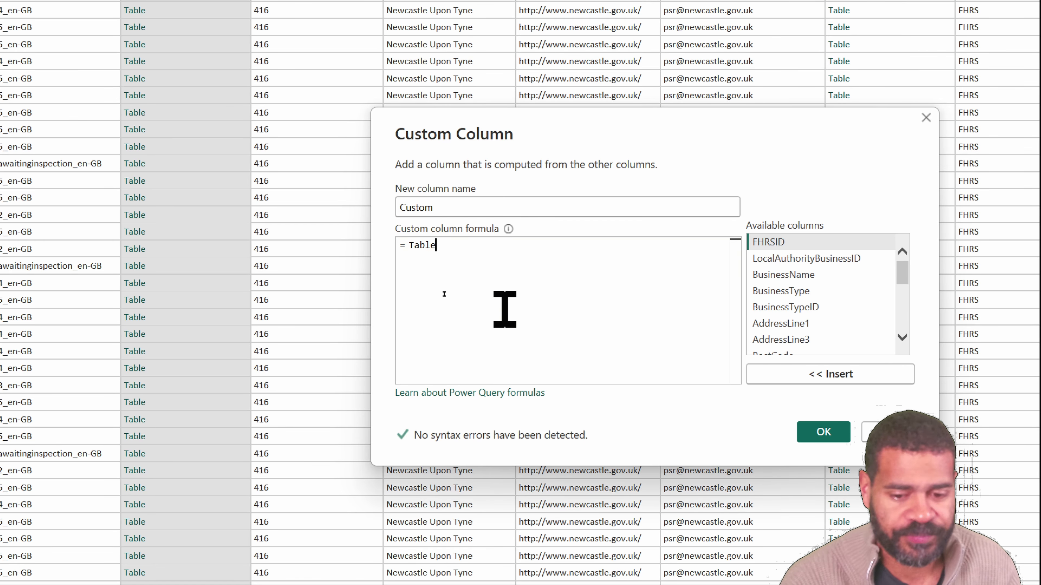
pyautogui.write('.FirstValue([Rat')
pyautogui.press('Tab')
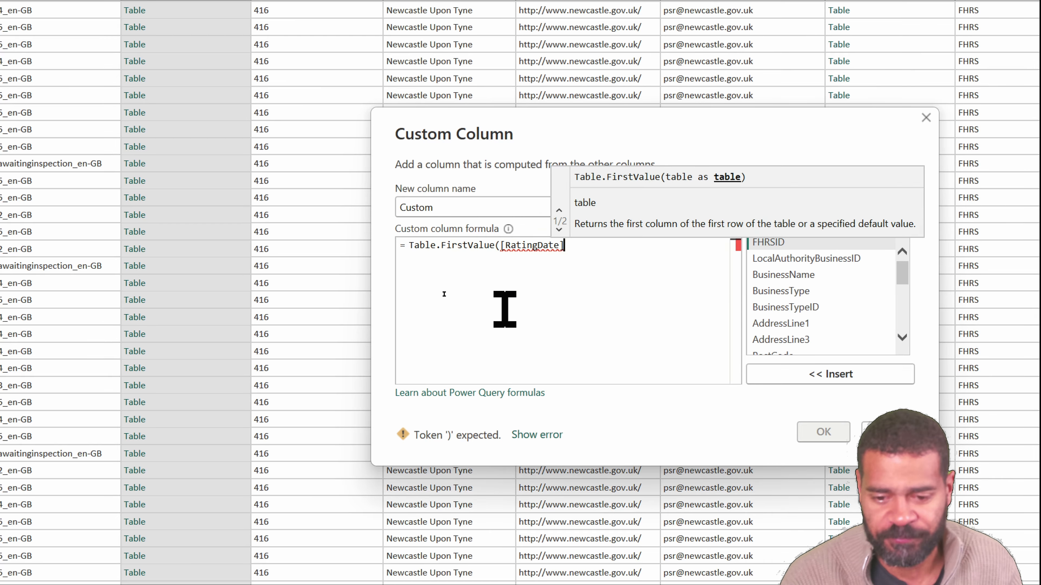
pyautogui.write(') ')
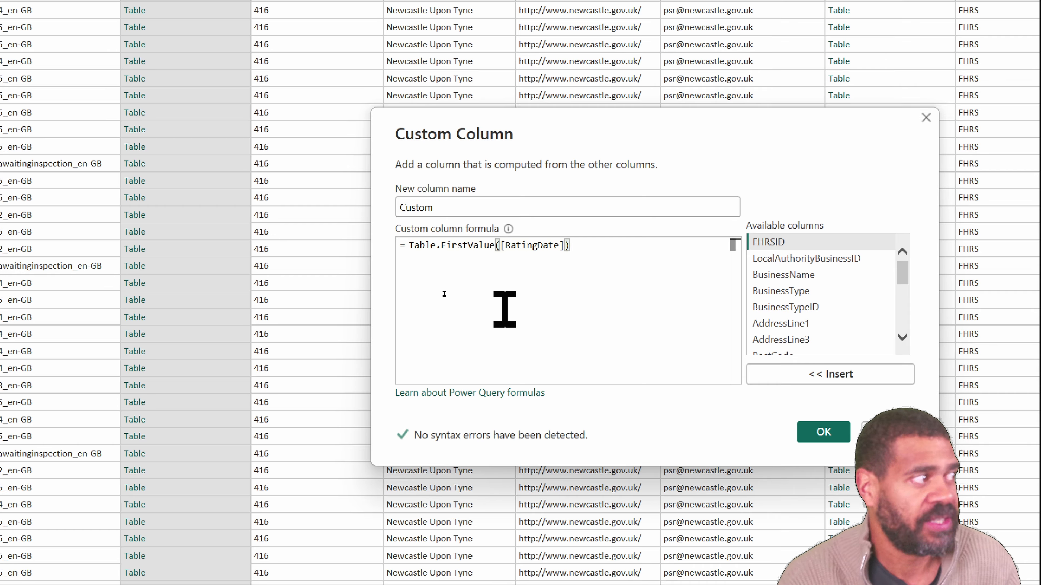
pyautogui.write('//')
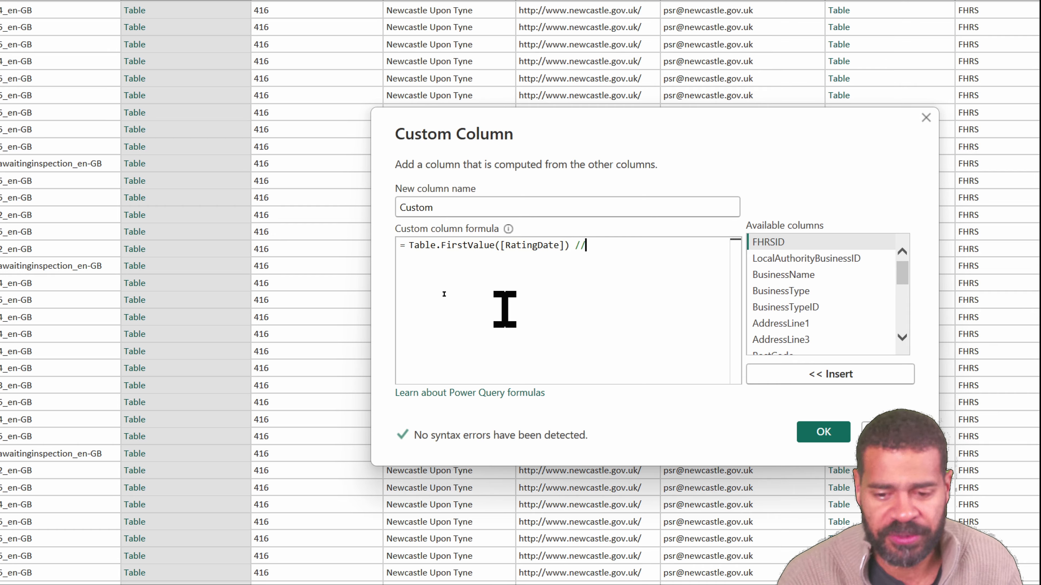
pyautogui.write('Extrct the d')
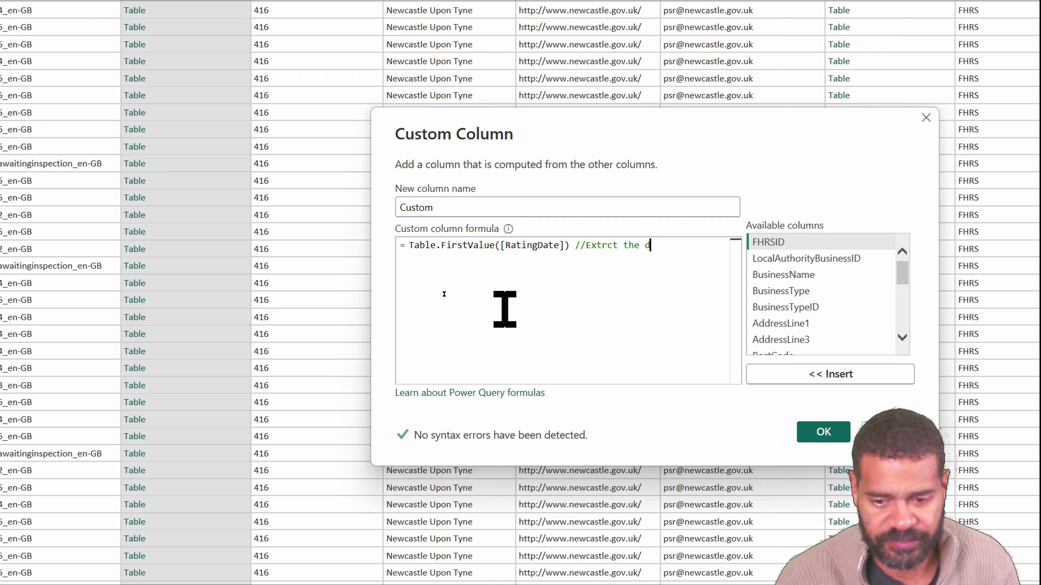
pyautogui.write('ate if prese')
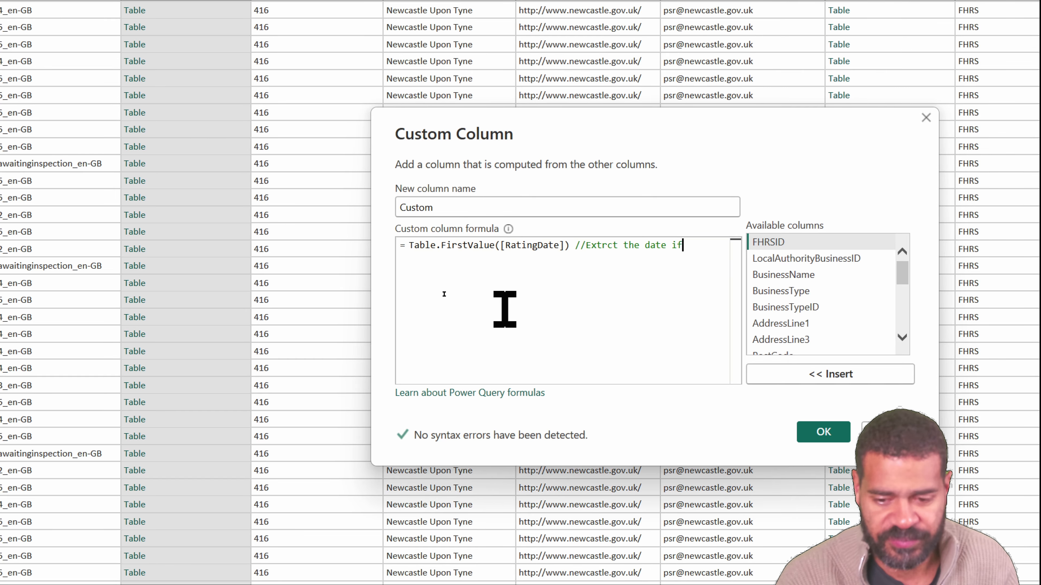
pyautogui.write('nt')
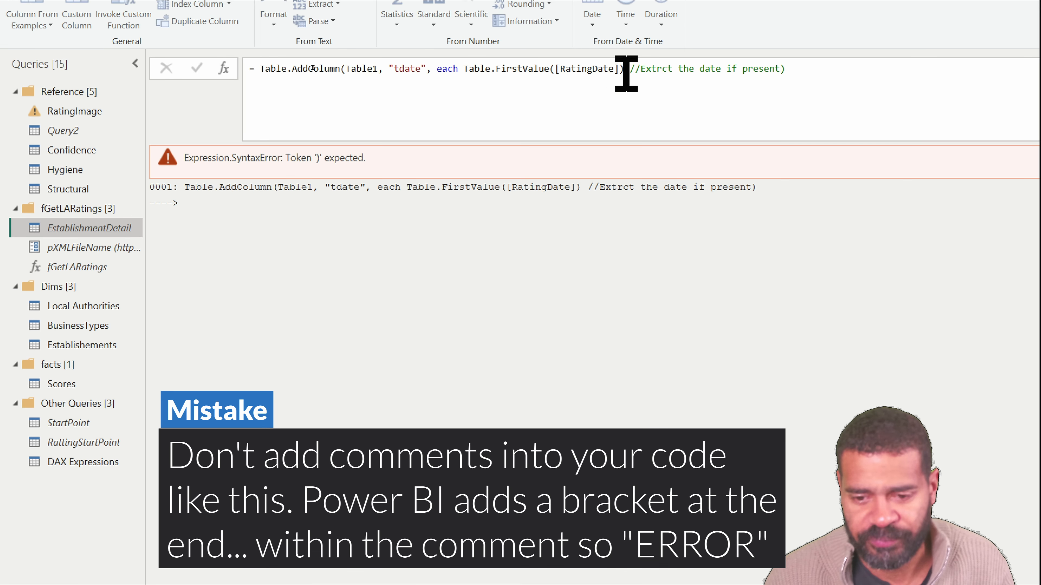
# Insert the missing closing bracket before the comment in the tdate column's Table.AddColumn formula.
pyautogui.click(624, 40)
pyautogui.write(')')
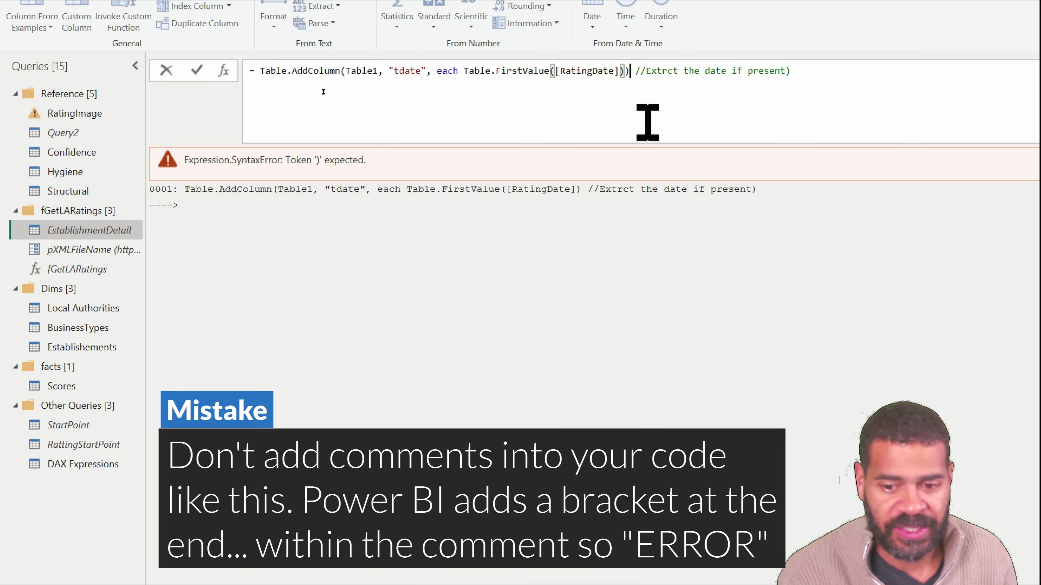
pyautogui.press('Return')
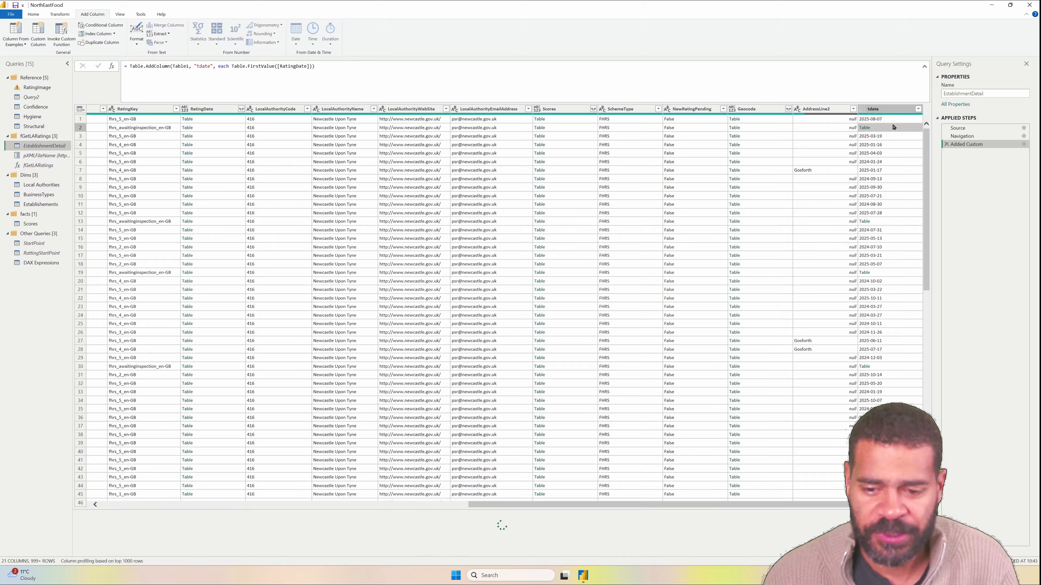
# Preview the nested tables in the tdate and RatingDate cells of the first two rows.
pyautogui.click(891, 128)
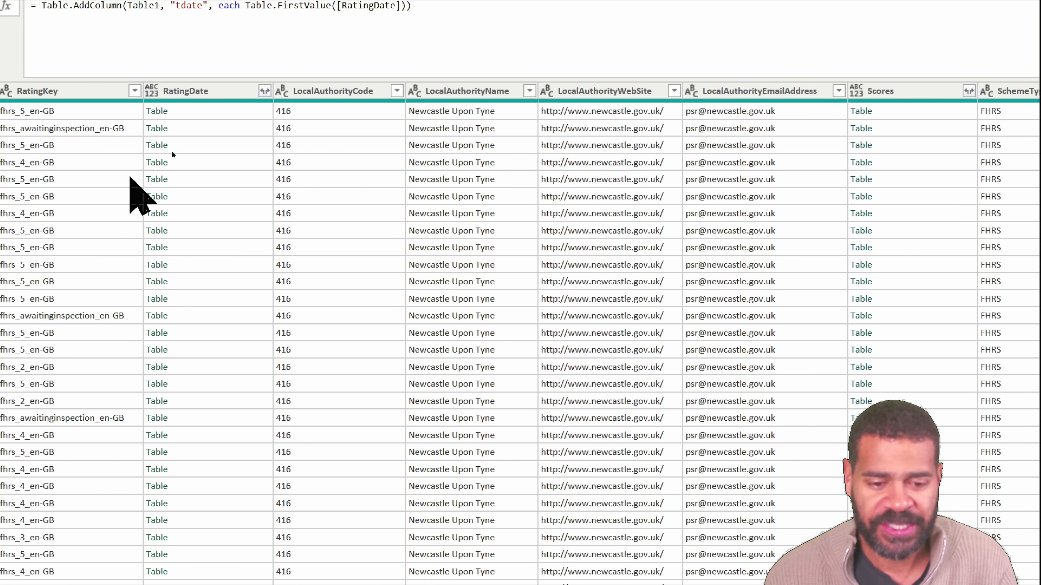
pyautogui.click(205, 114)
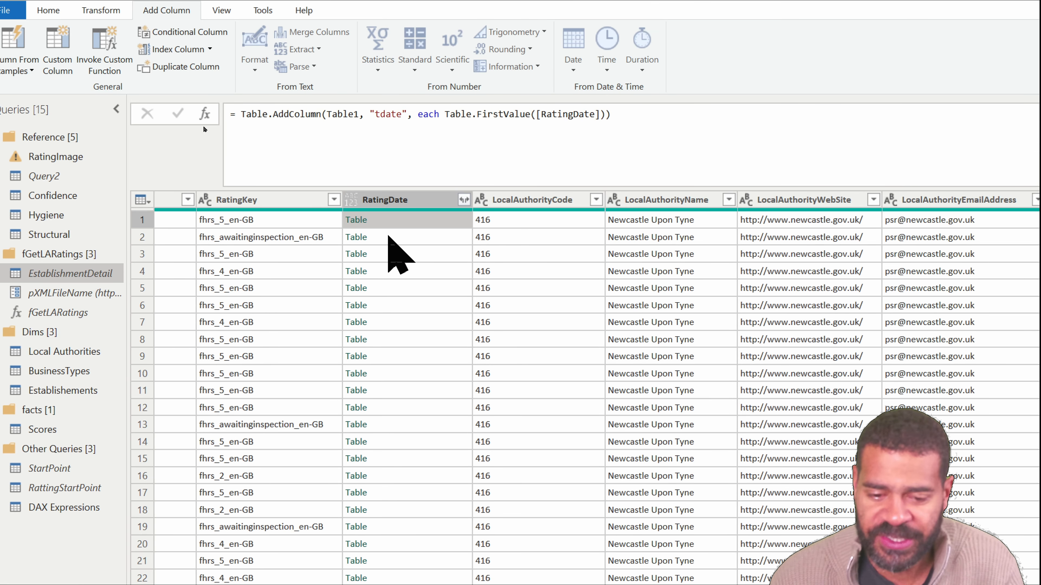
pyautogui.click(388, 236)
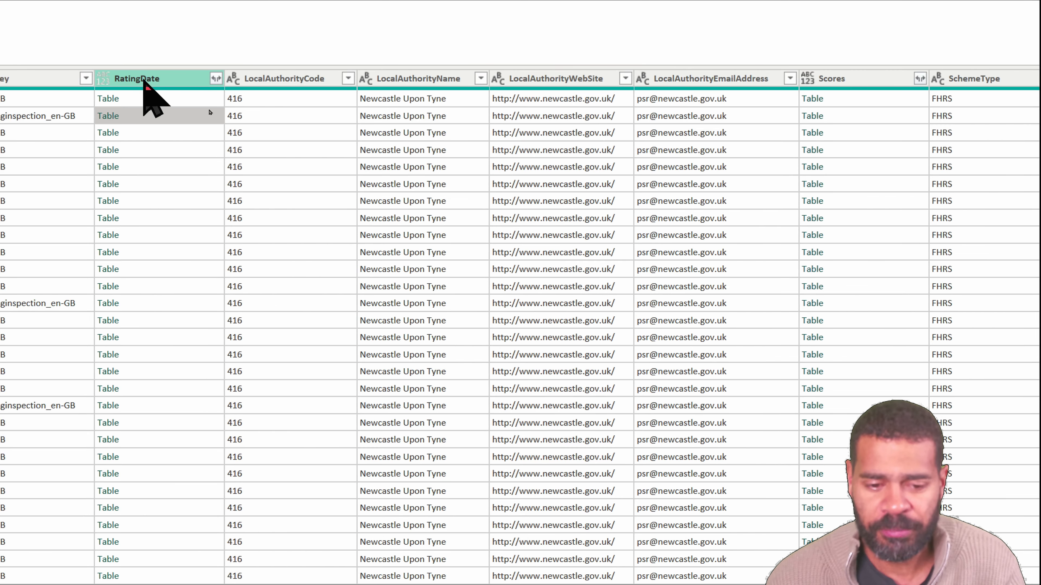
# Remove the RatingDate column and review its reference in the Added Custom formula, returning to the Removed Columns step.
pyautogui.click(161, 78)
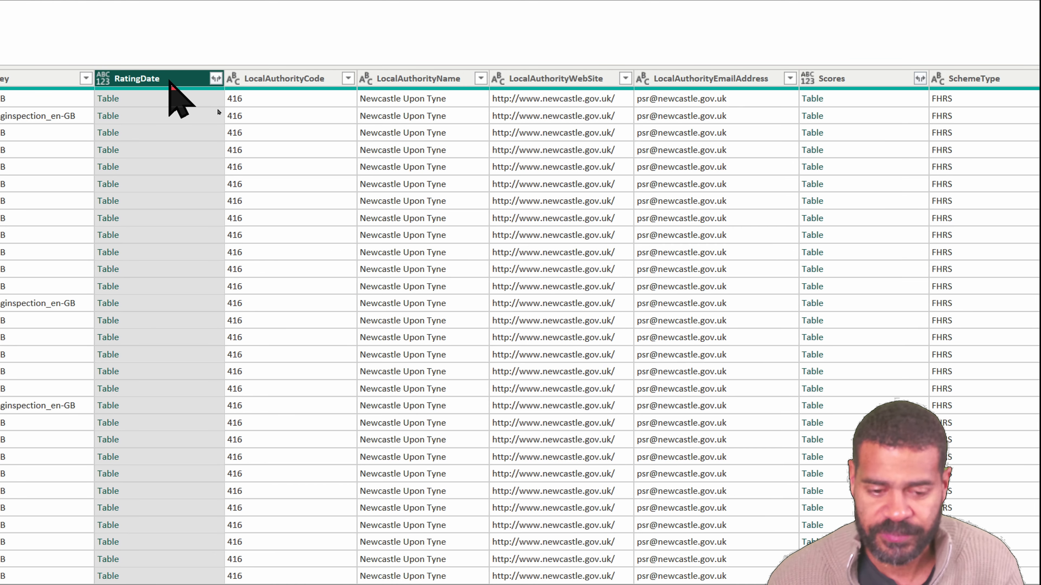
pyautogui.press('Delete')
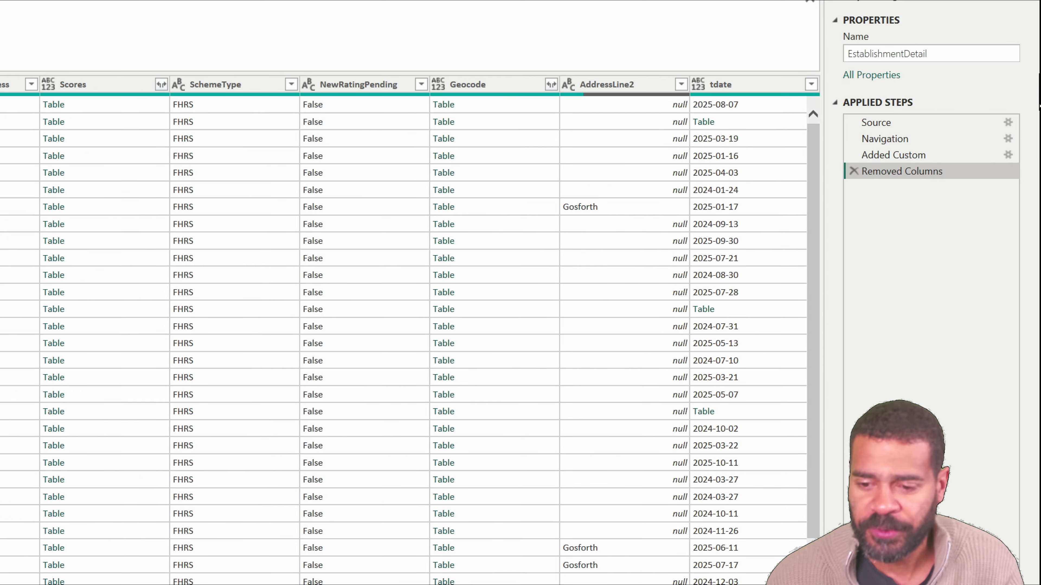
pyautogui.click(982, 154)
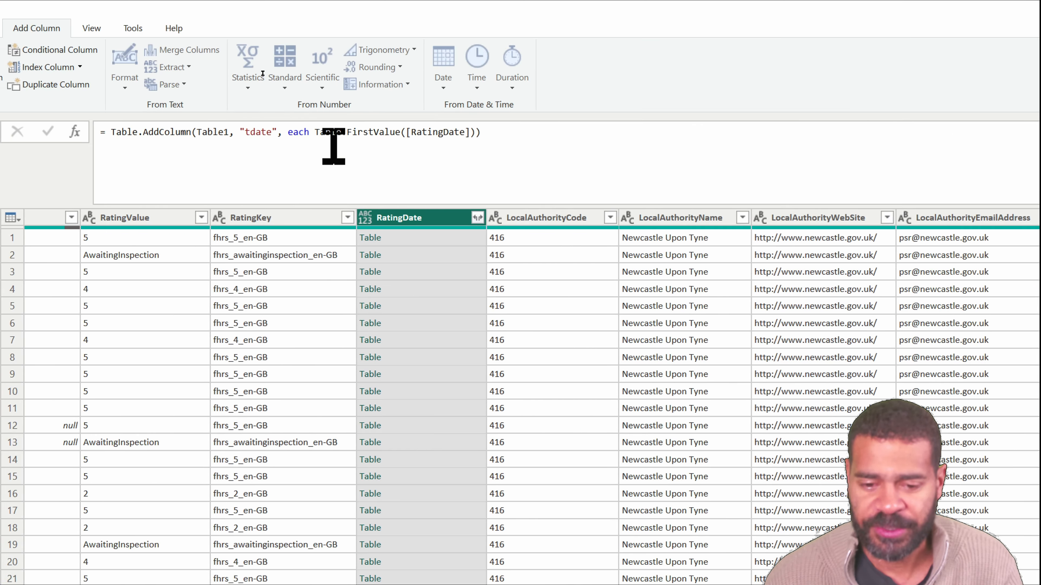
pyautogui.doubleClick(455, 132)
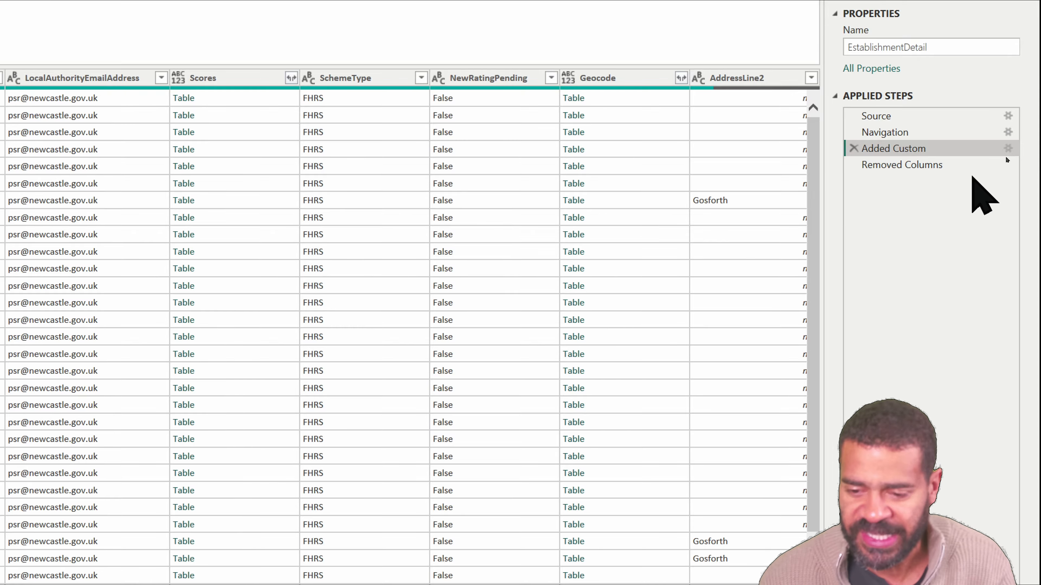
pyautogui.click(930, 166)
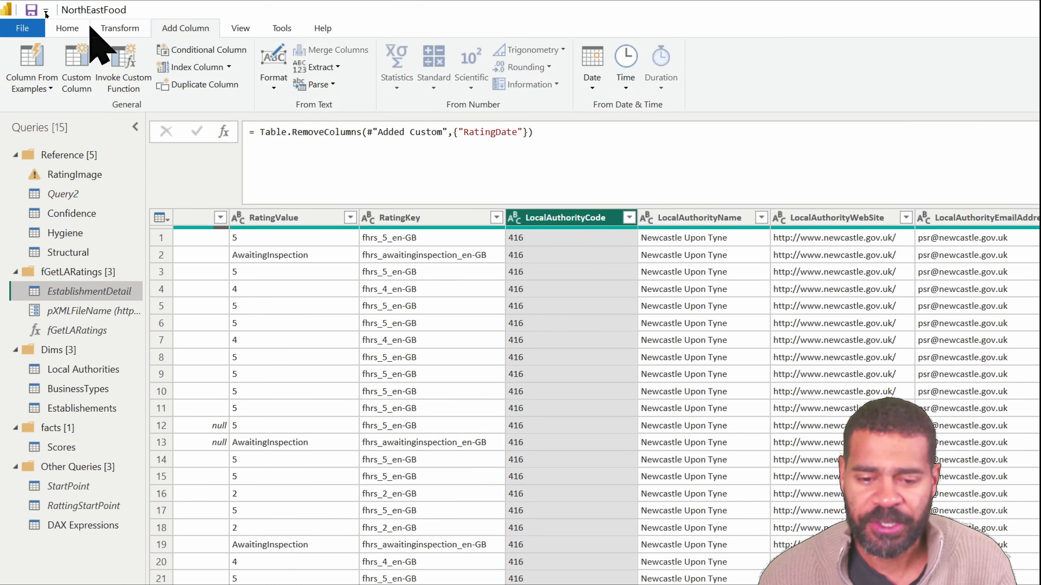
# Start a new custom column in EstablishmentDetail and name it RatingDate.
pyautogui.click(82, 61)
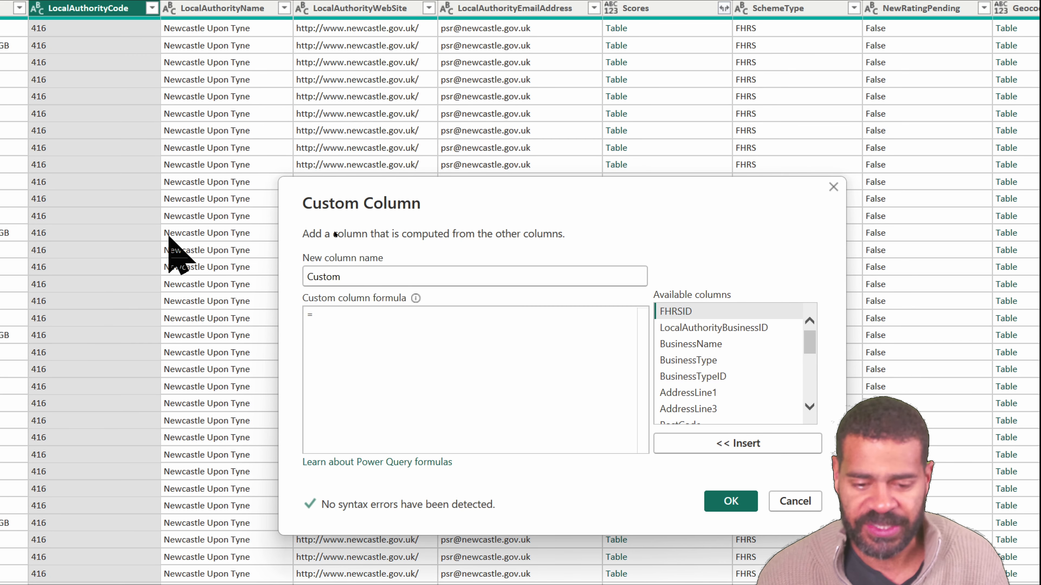
pyautogui.doubleClick(328, 273)
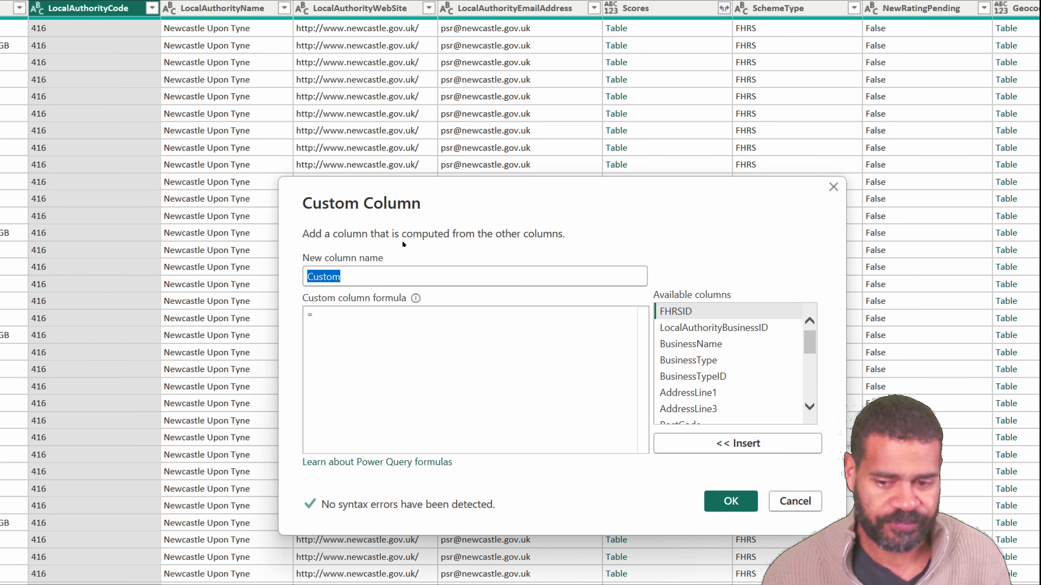
pyautogui.write('RatingDate')
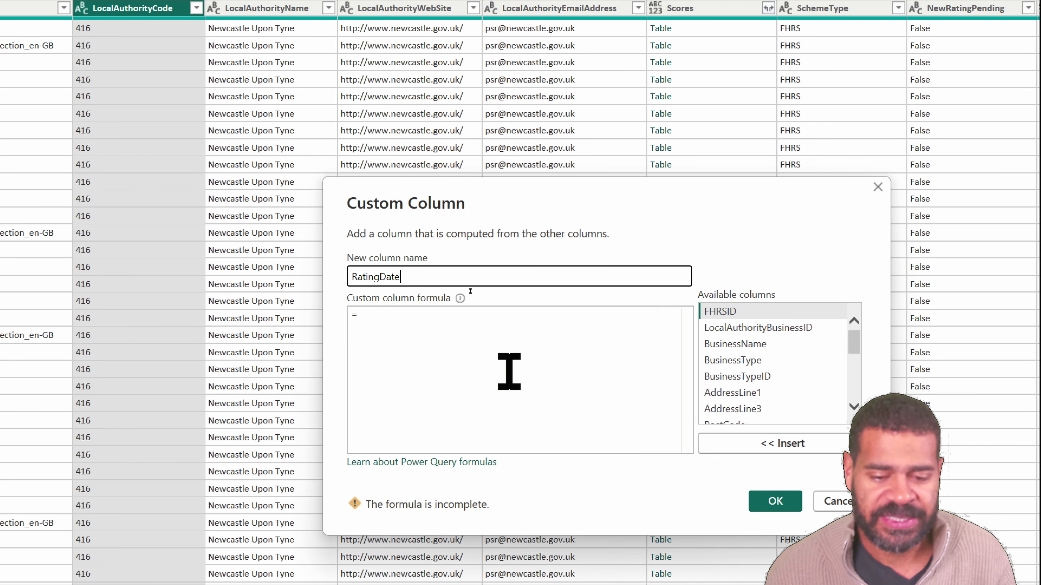
pyautogui.click(460, 350)
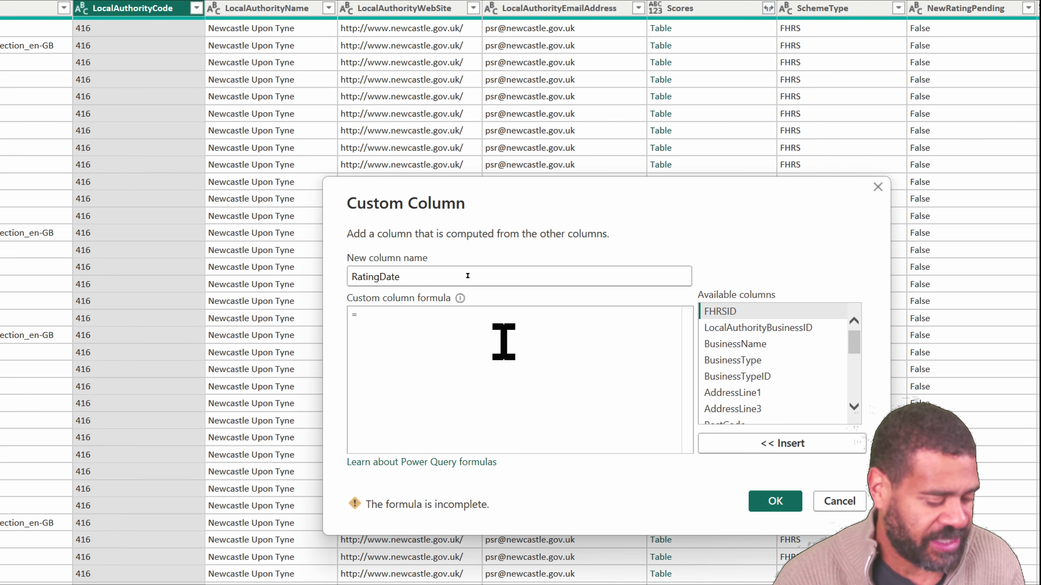
# Begin the RatingDate column's formula with the condition if Values.Is([tdate], type table).
pyautogui.write('if ')
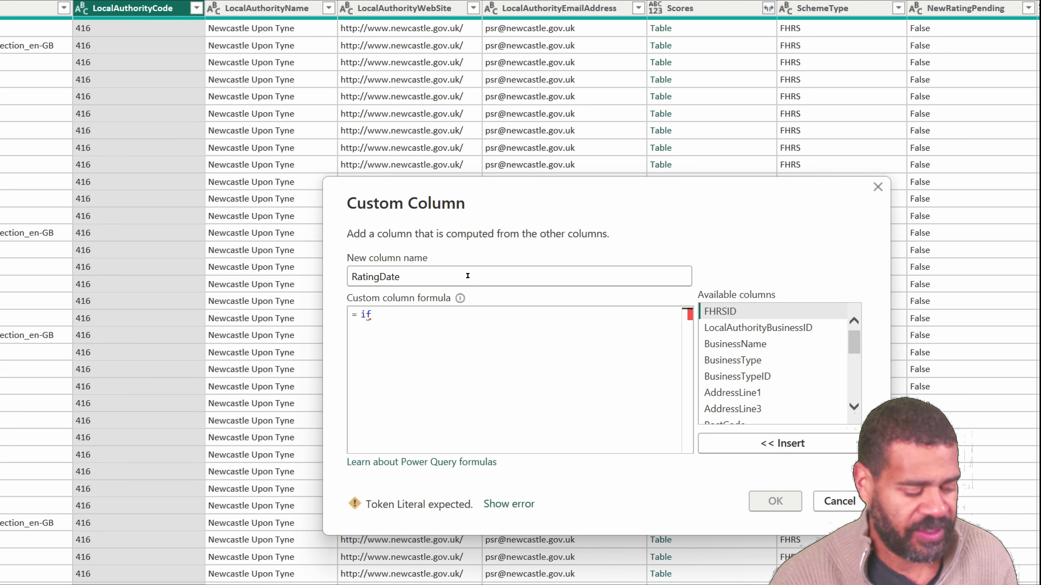
pyautogui.write('Values>I')
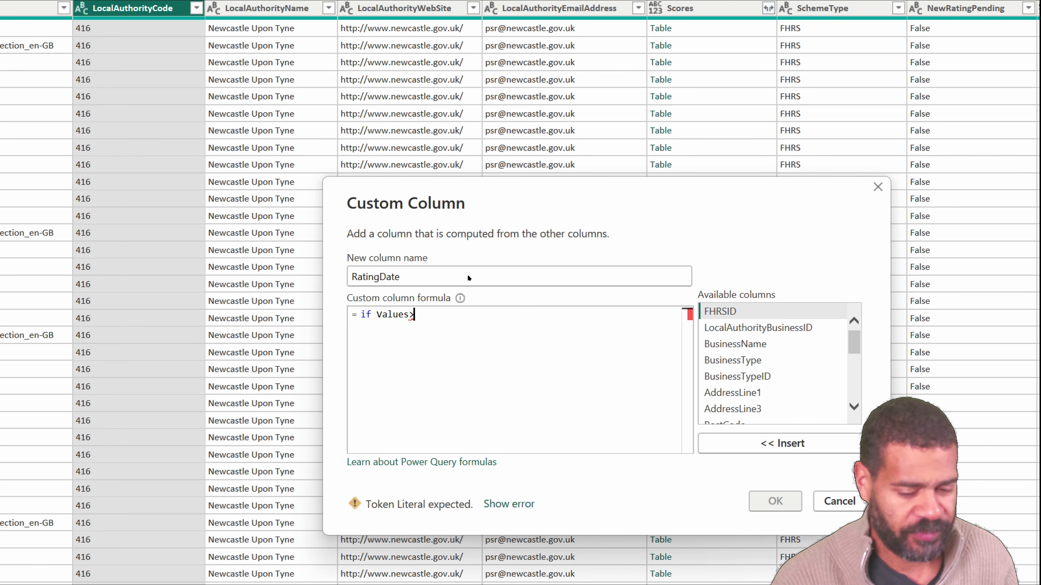
pyautogui.press('BackSpace')
pyautogui.press('BackSpace')
pyautogui.write('.I')
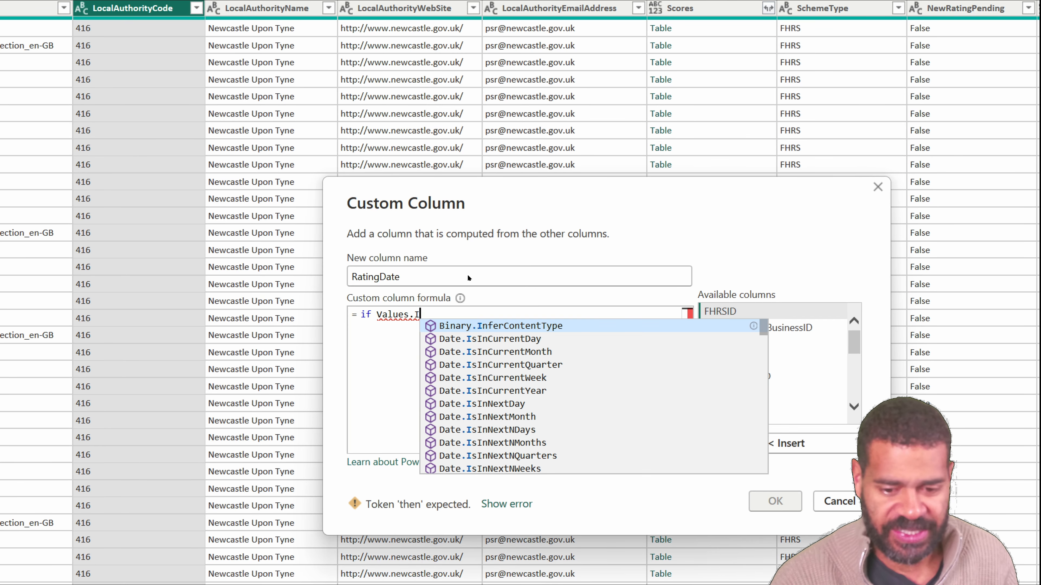
pyautogui.write('s([')
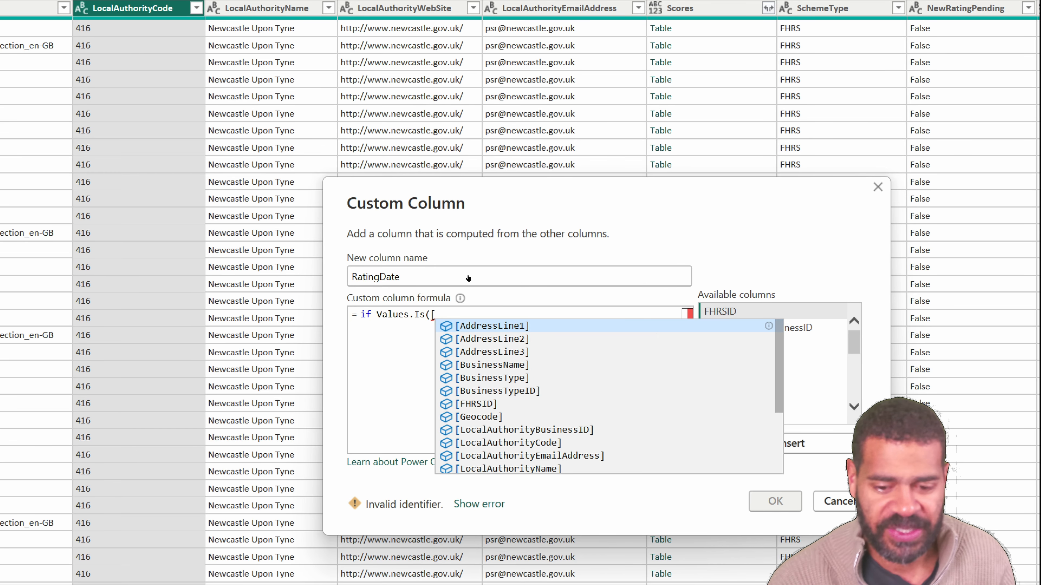
pyautogui.write('Ra')
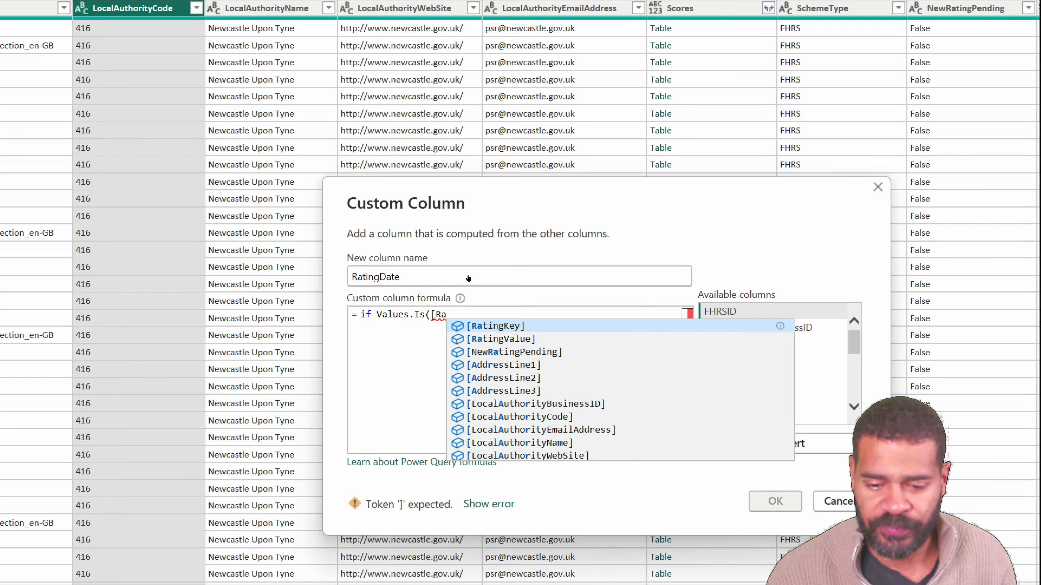
pyautogui.press('BackSpace')
pyautogui.press('BackSpace')
pyautogui.write('tdate]')
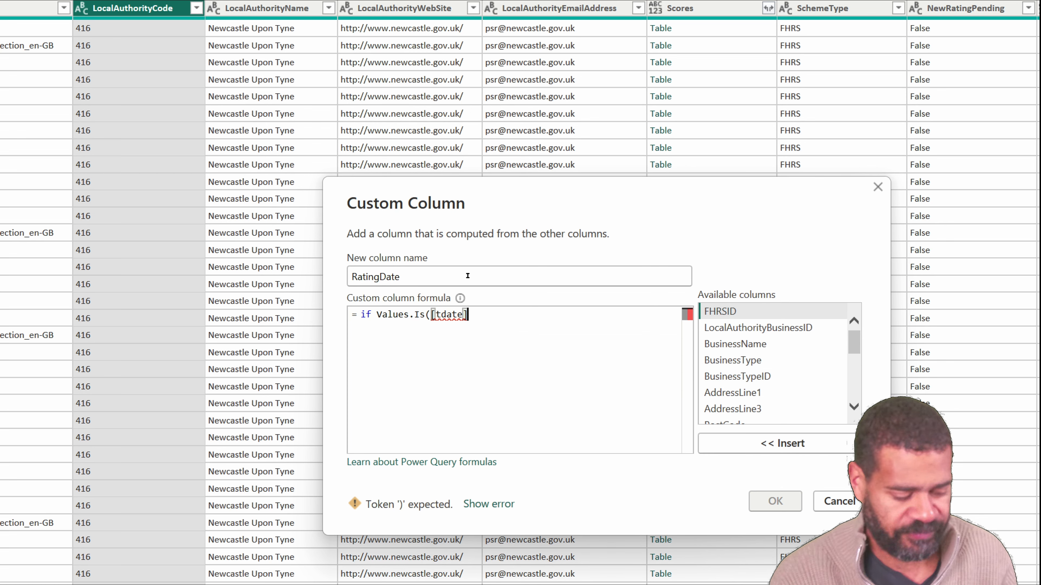
pyautogui.write(',')
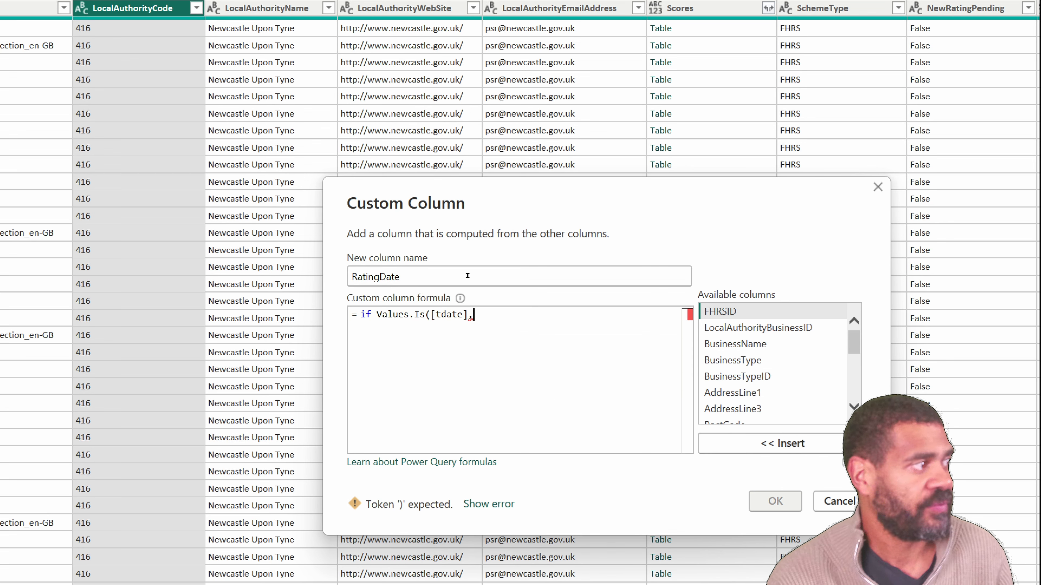
pyautogui.write(' type')
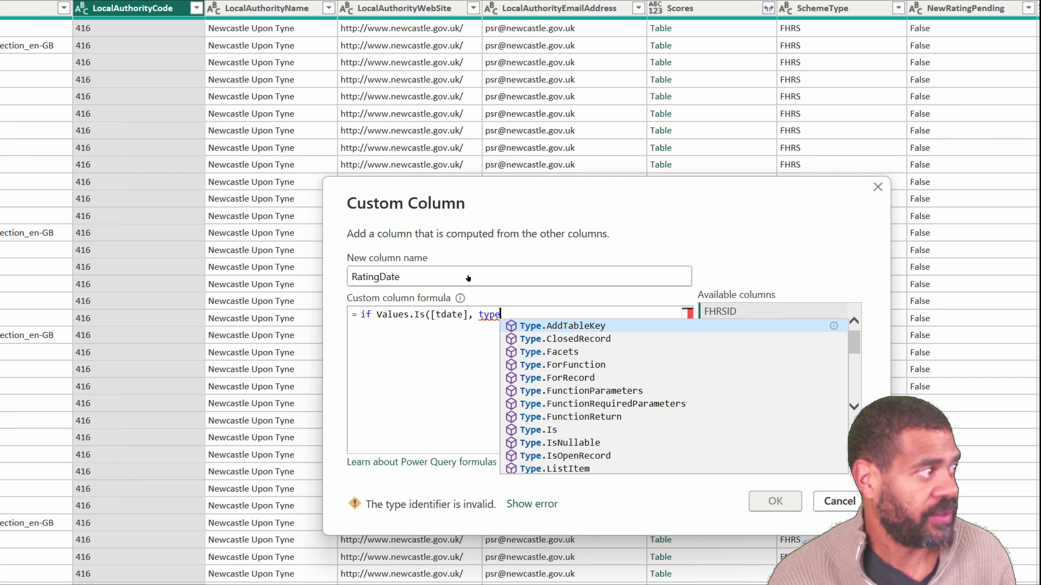
pyautogui.write(' ra')
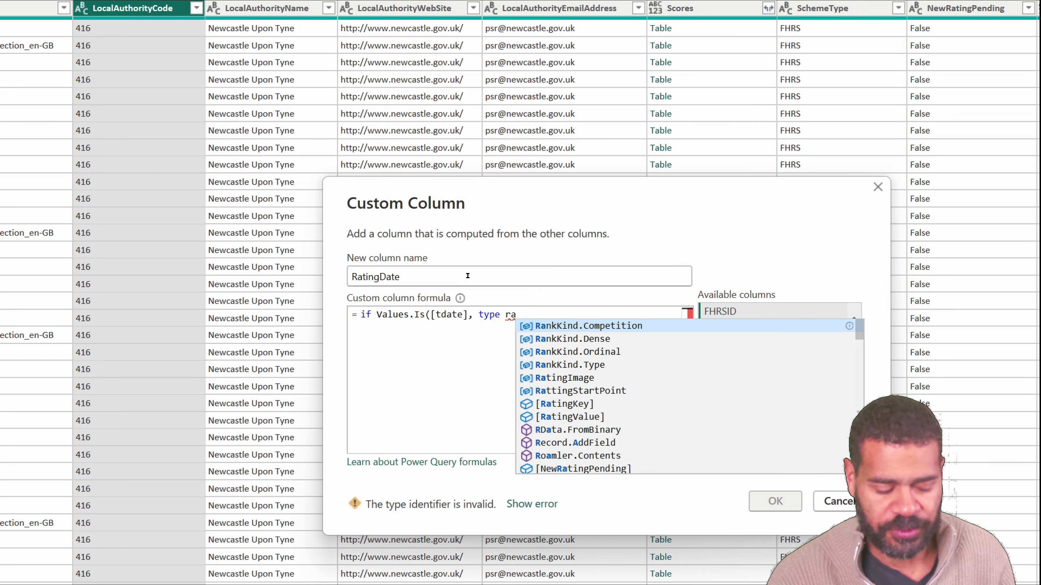
pyautogui.write('ble')
pyautogui.press('BackSpace')
pyautogui.press('BackSpace')
pyautogui.press('BackSpace')
pyautogui.press('BackSpace')
pyautogui.press('BackSpace')
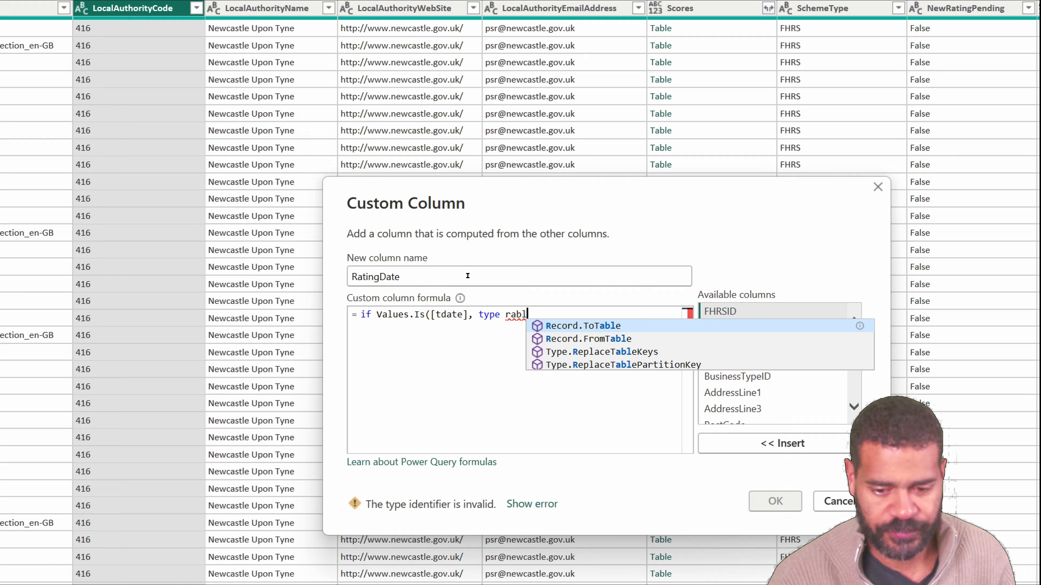
pyautogui.write('table)')
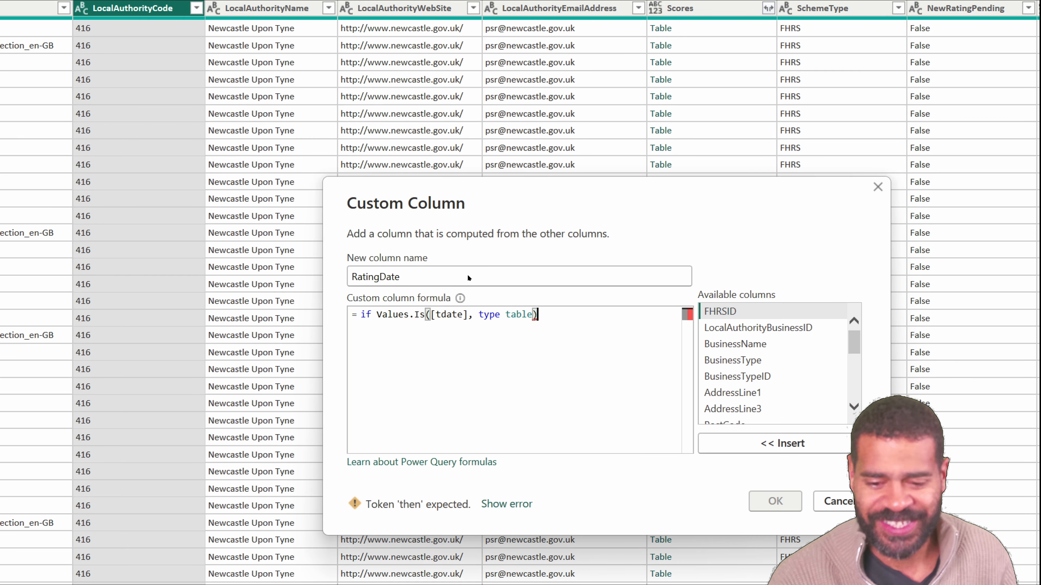
# Complete the RatingDate formula with = true then null else [tdate] and create the column.
pyautogui.write(' = tr')
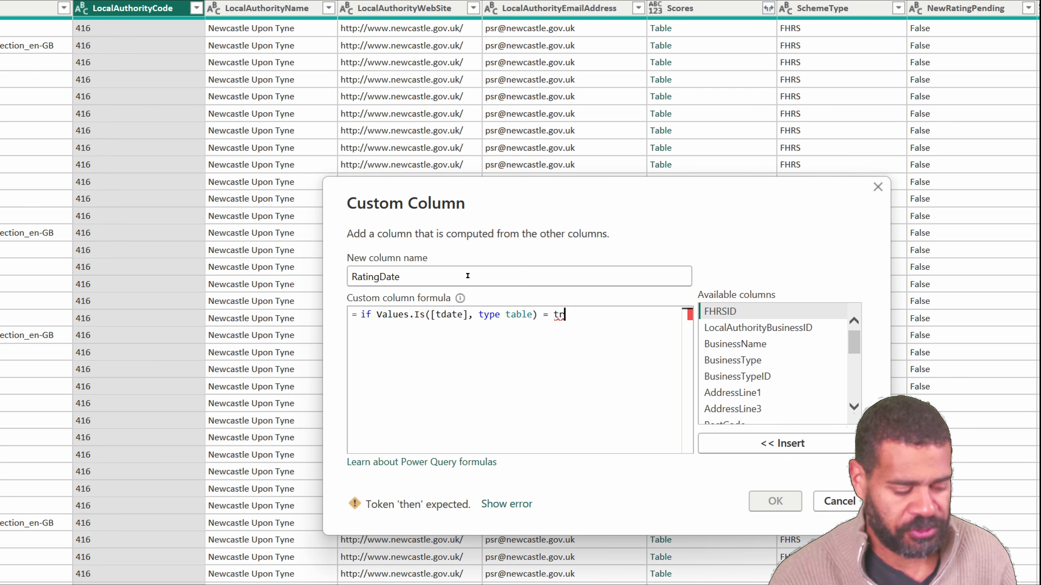
pyautogui.write('ue then null else ')
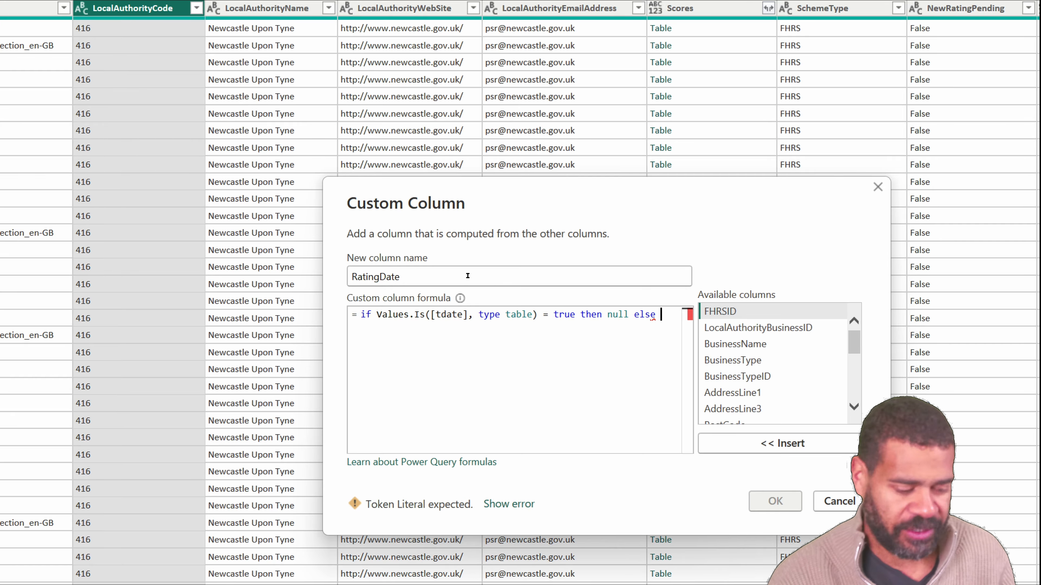
pyautogui.write('[tdate]')
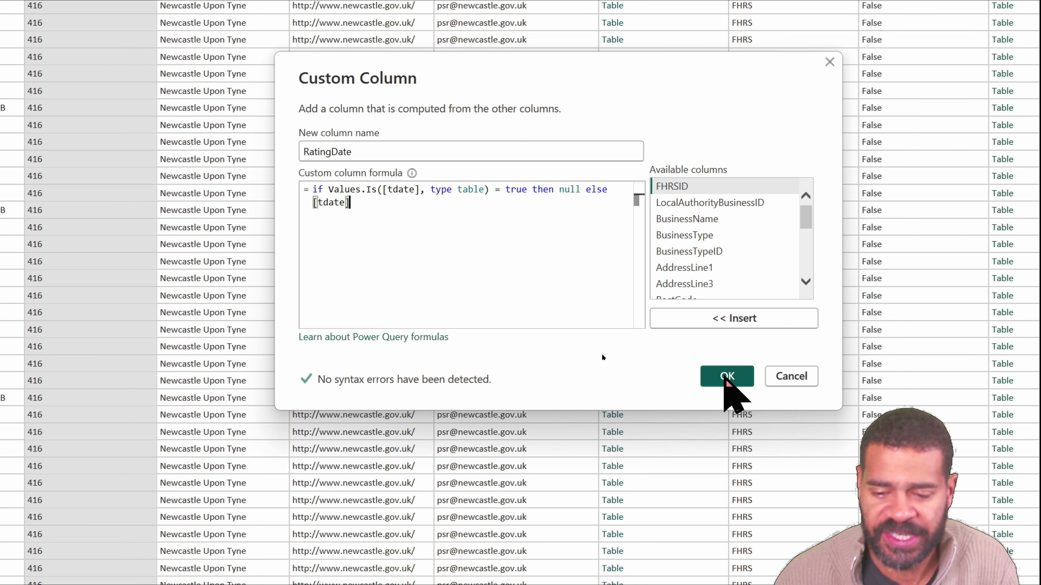
pyautogui.click(727, 377)
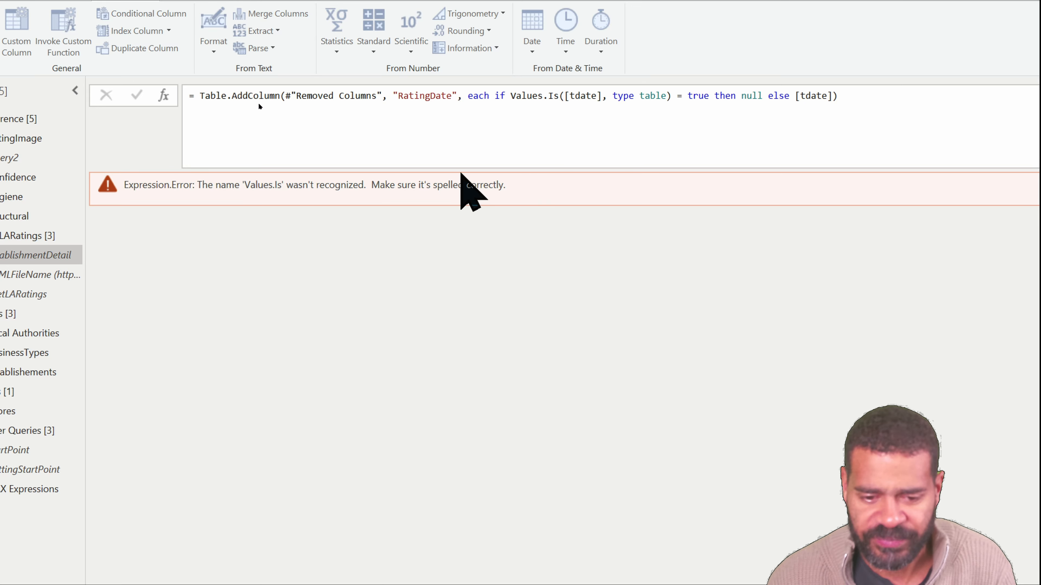
# Correct the function name Values.Is to Value.Is in the RatingDate column's Table.AddColumn formula.
pyautogui.click(546, 95)
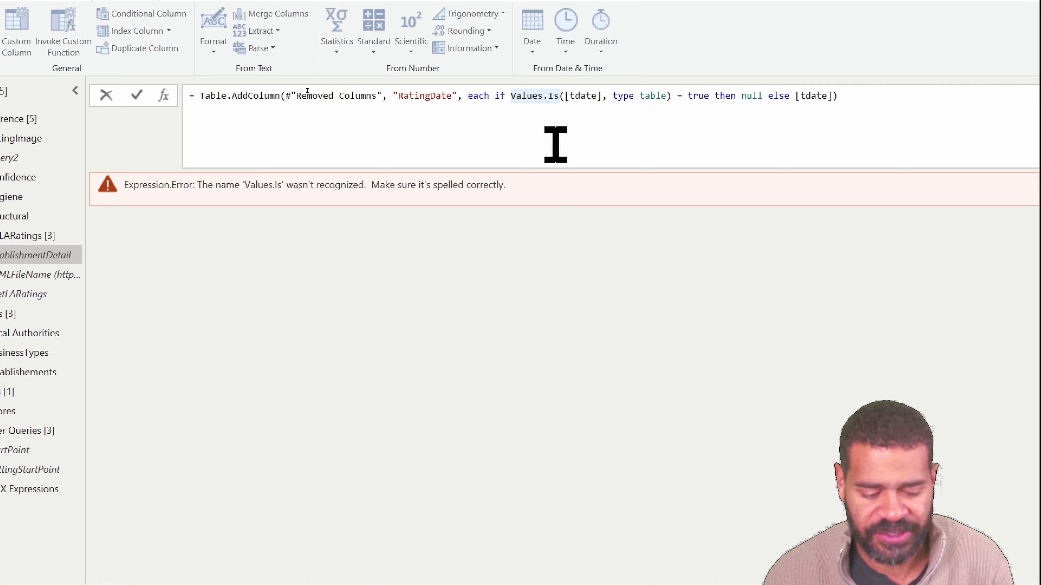
pyautogui.press('Left')
pyautogui.press('BackSpace')
pyautogui.press('End')
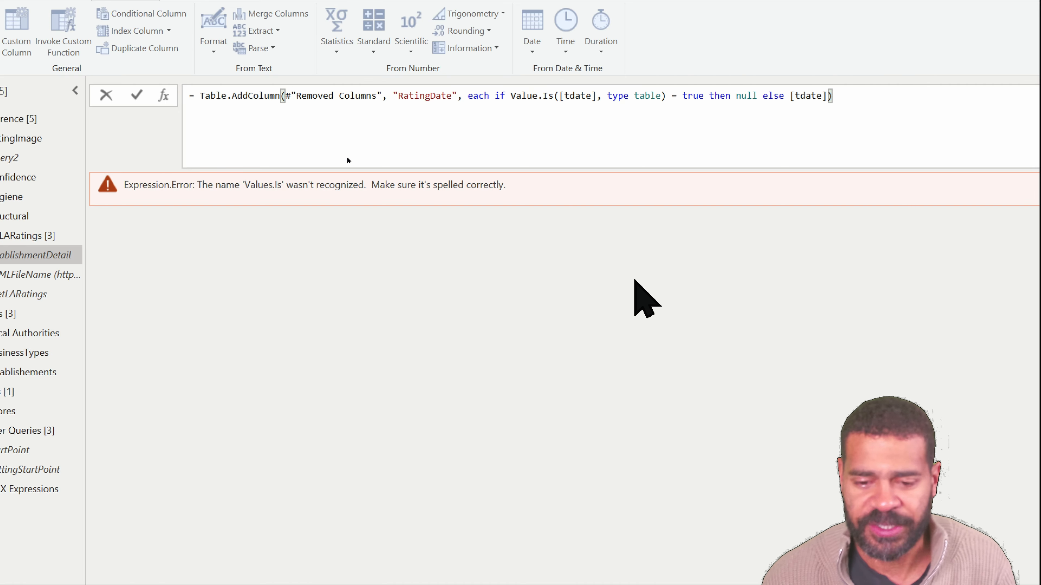
pyautogui.press('Return')
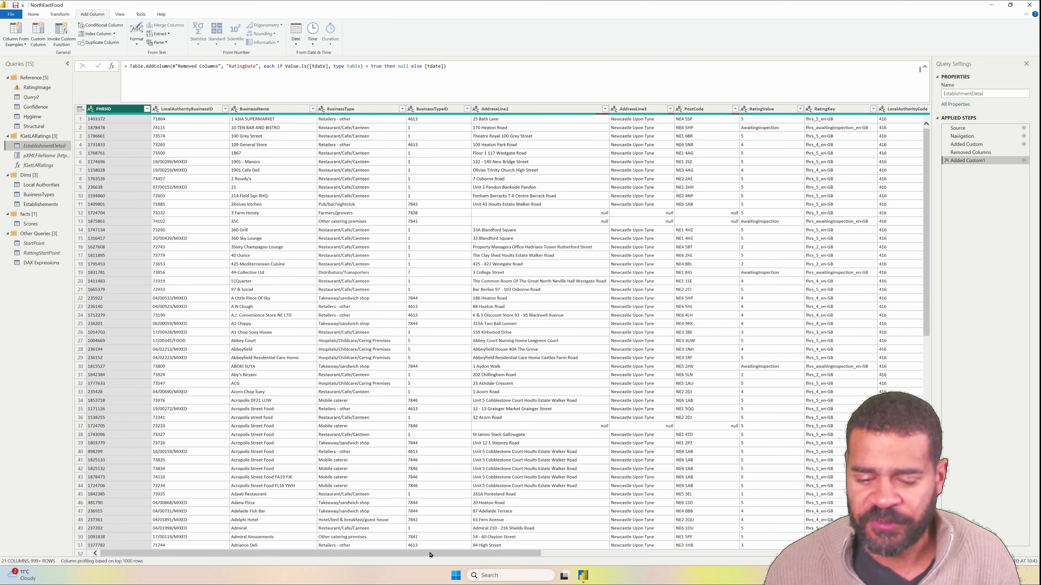
# Remove the tdate column from the EstablishmentDetail query.
pyautogui.moveTo(430, 555); pyautogui.dragTo(799, 554)
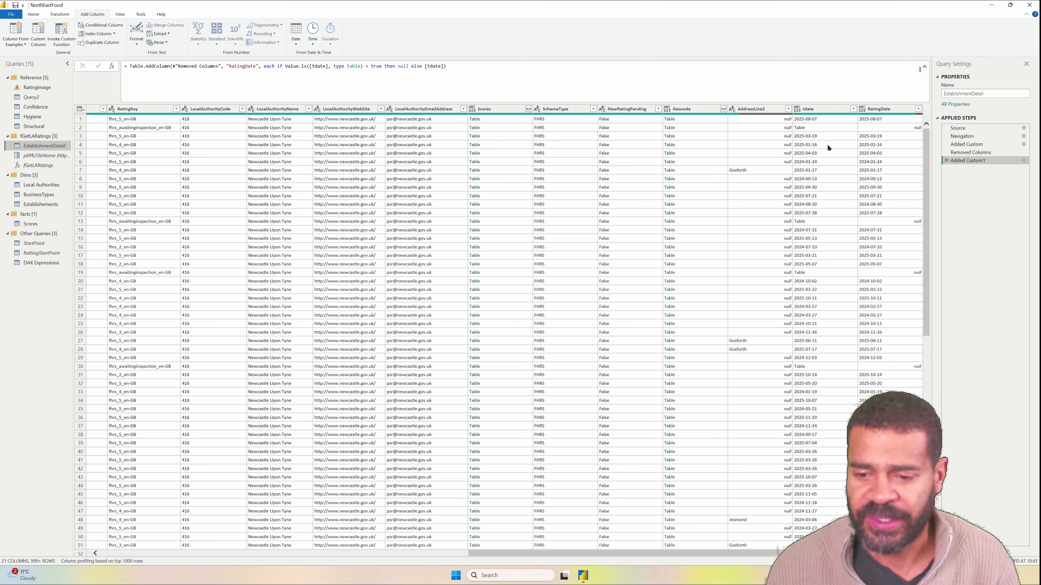
pyautogui.click(807, 110)
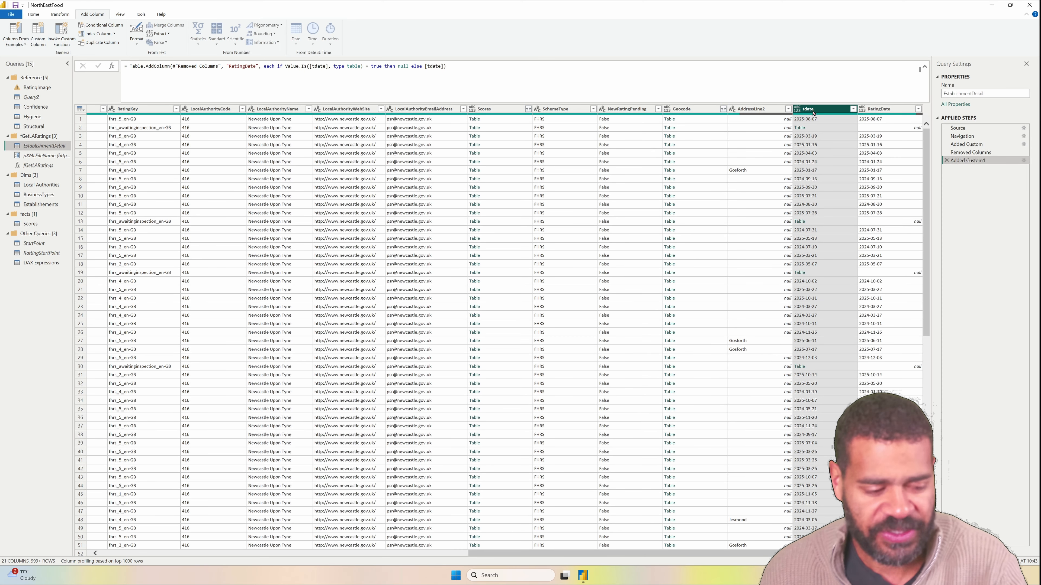
pyautogui.press('Delete')
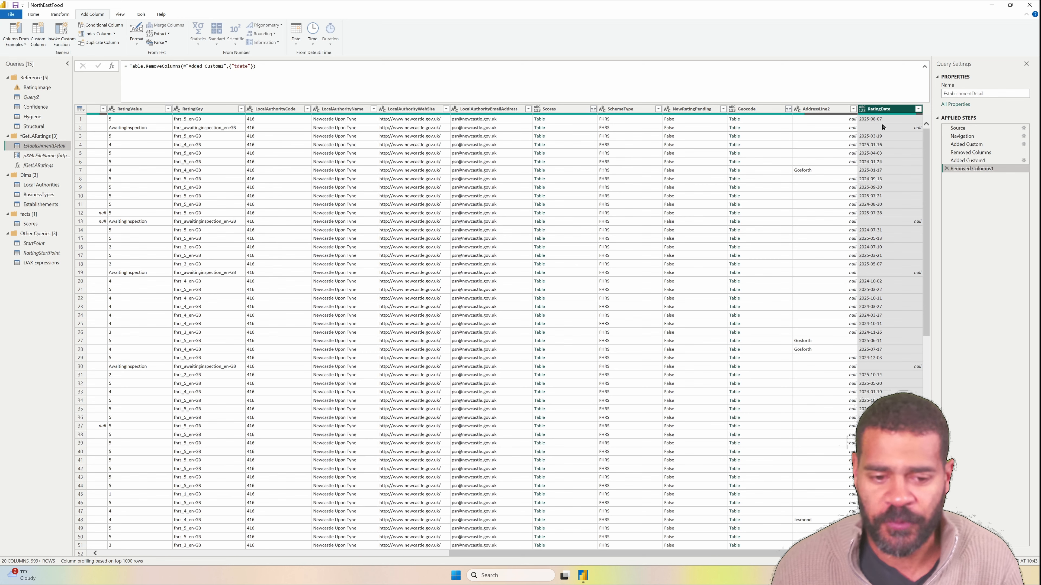
# Review the EstablishmentDetail query's full M code in the Advanced Editor, selecting all of it before closing the editor.
pyautogui.click(39, 165)
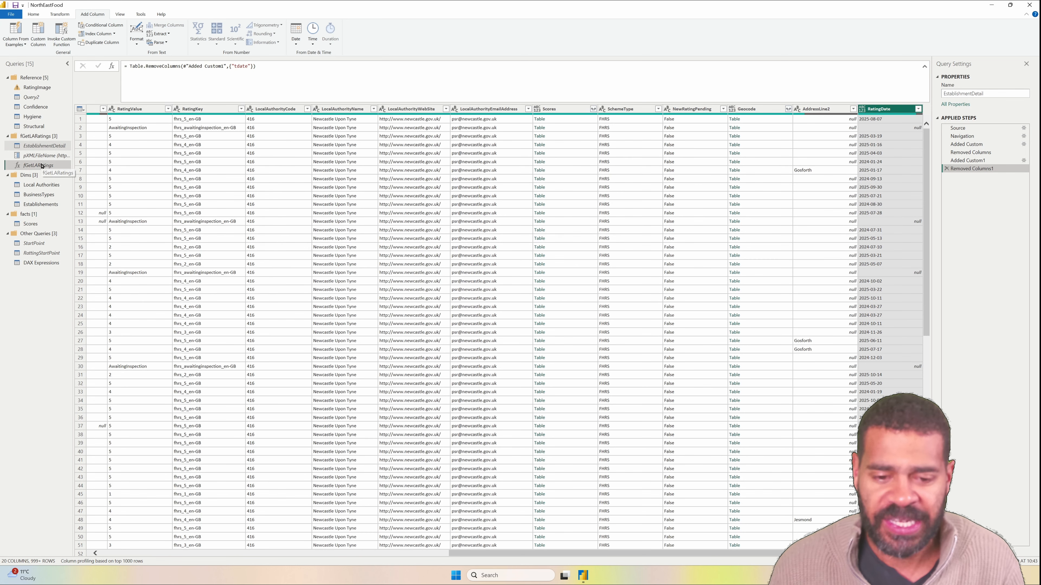
pyautogui.click(38, 146)
pyautogui.rightClick(33, 148)
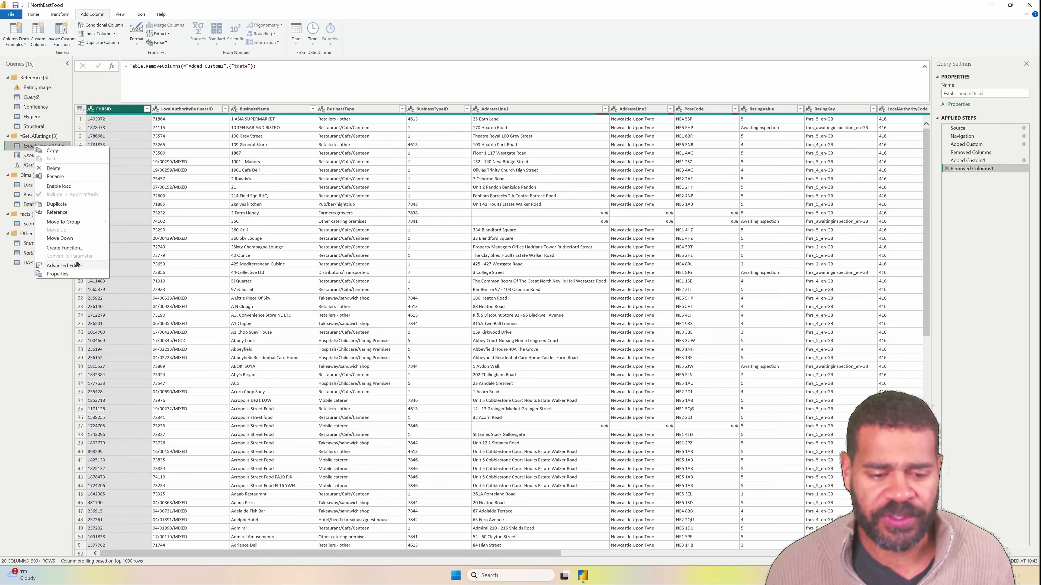
pyautogui.click(63, 266)
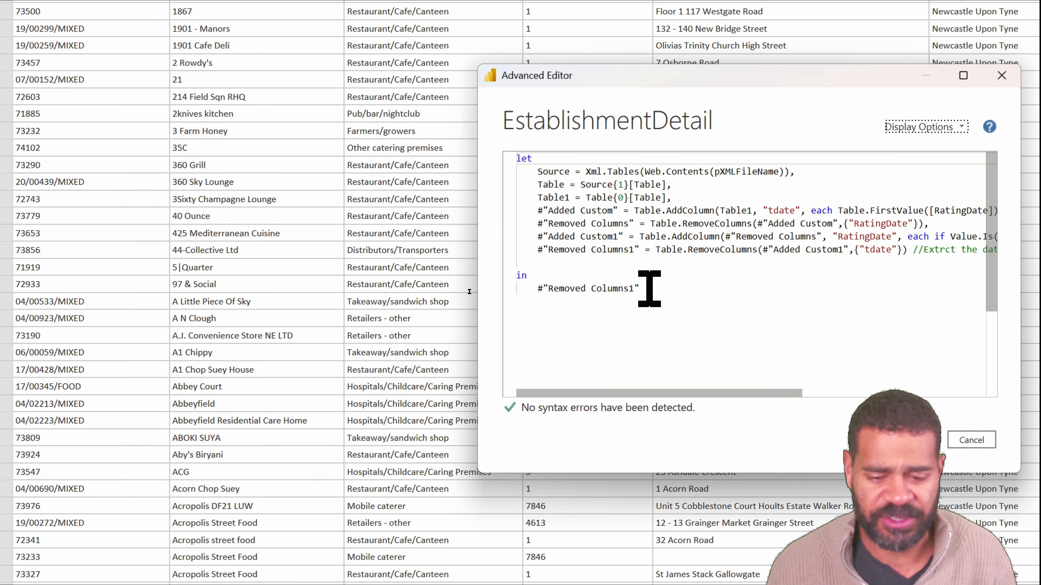
pyautogui.moveTo(649, 288); pyautogui.dragTo(517, 172)
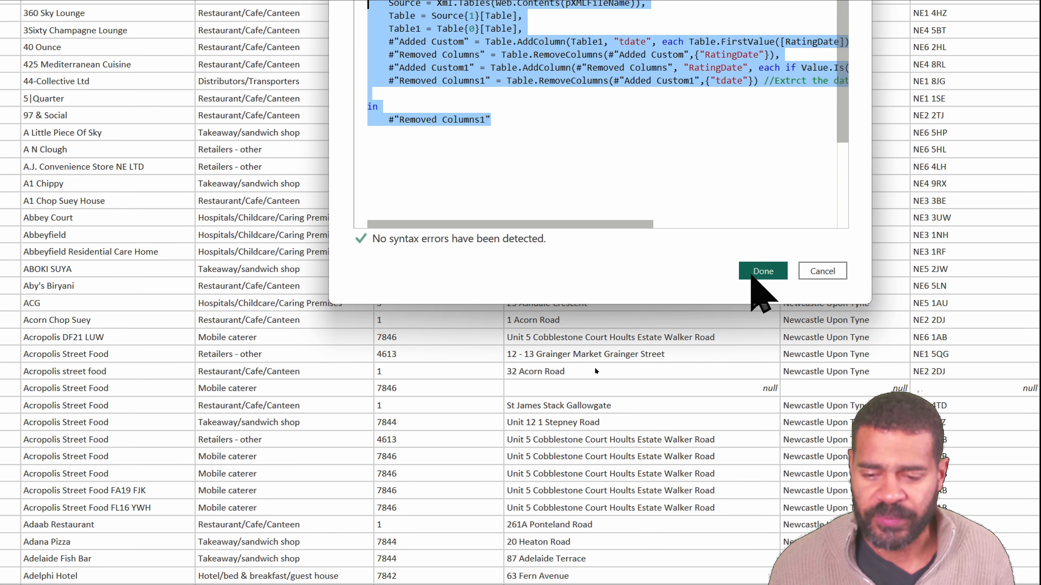
pyautogui.click(757, 303)
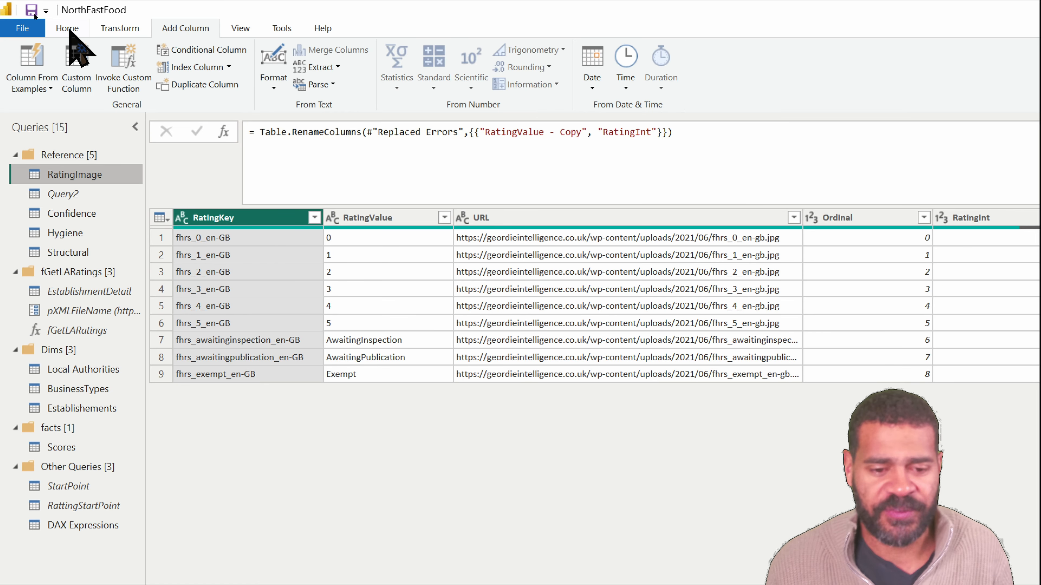
# Close the Power Query editor and apply the query changes to the model.
pyautogui.click(67, 28)
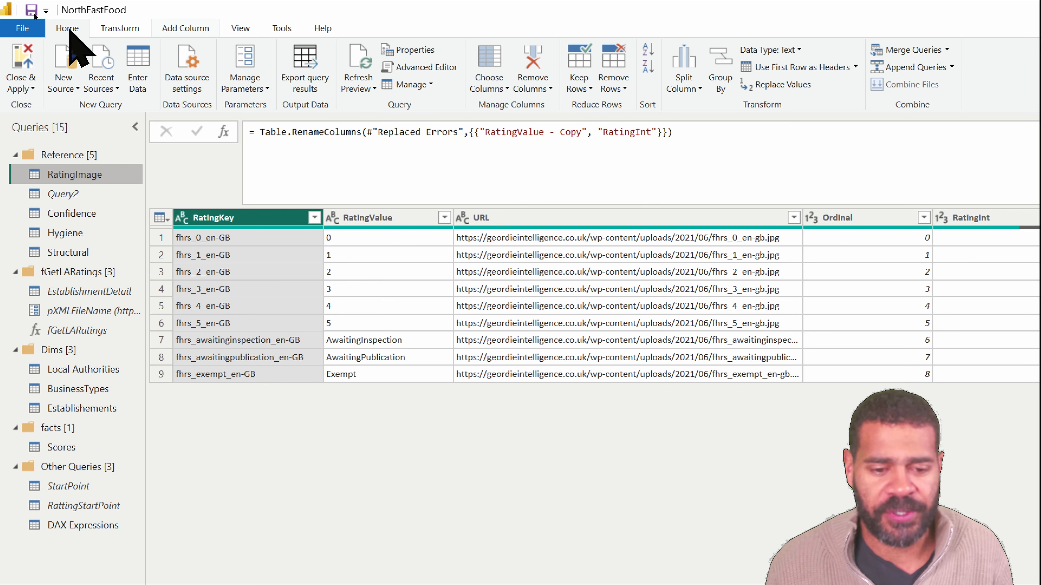
pyautogui.click(32, 89)
pyautogui.click(29, 121)
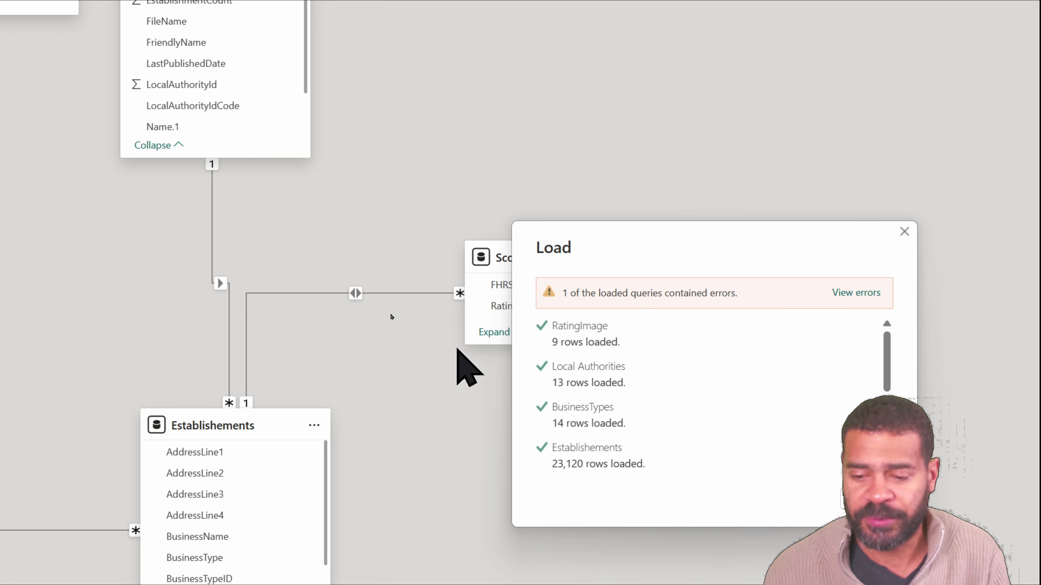
# View the load errors and inspect the FHRSID of the first row in the Errors in Scores query.
pyautogui.click(728, 292)
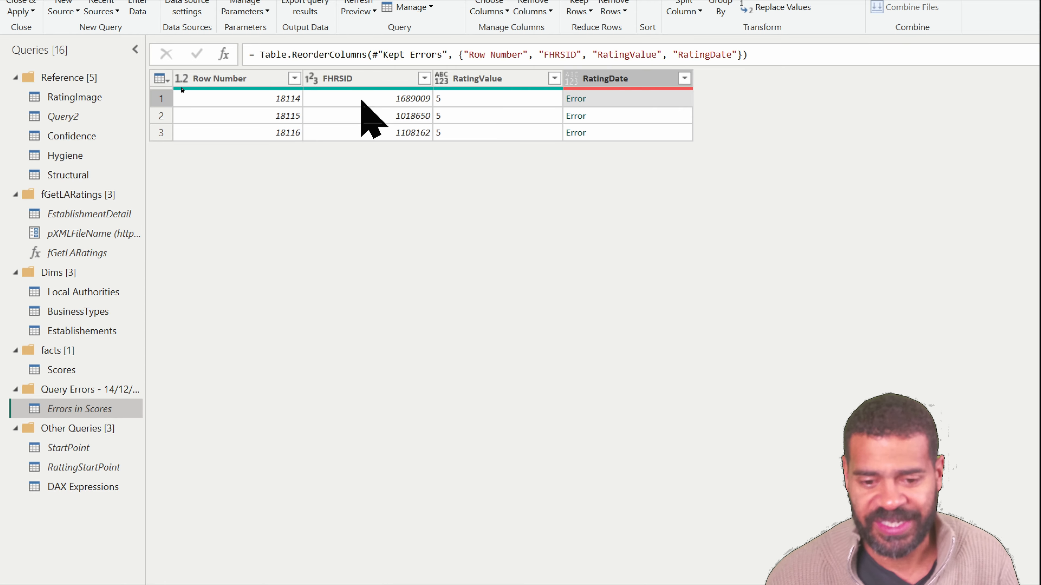
pyautogui.click(371, 96)
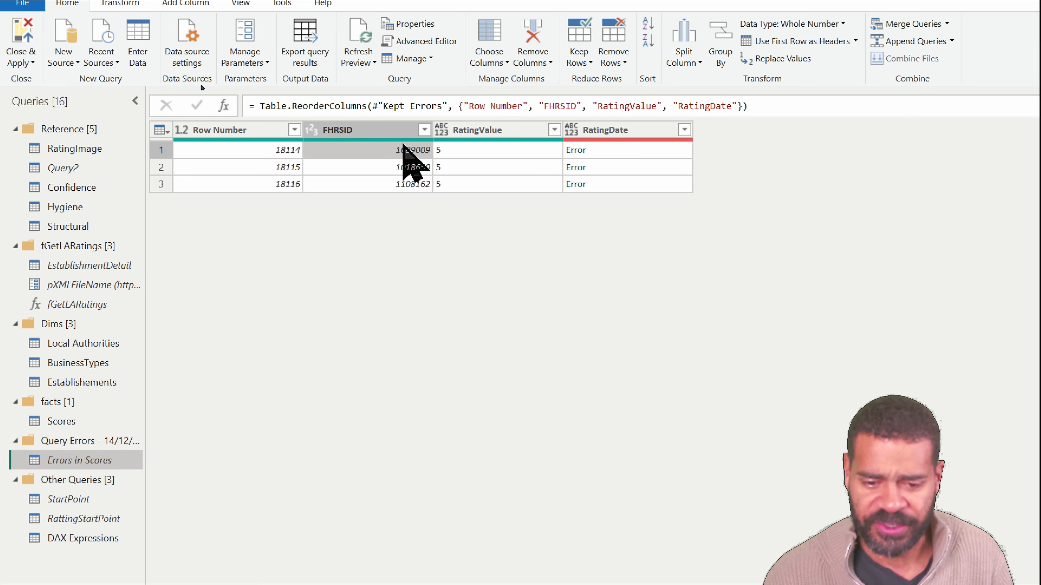
pyautogui.doubleClick(191, 447)
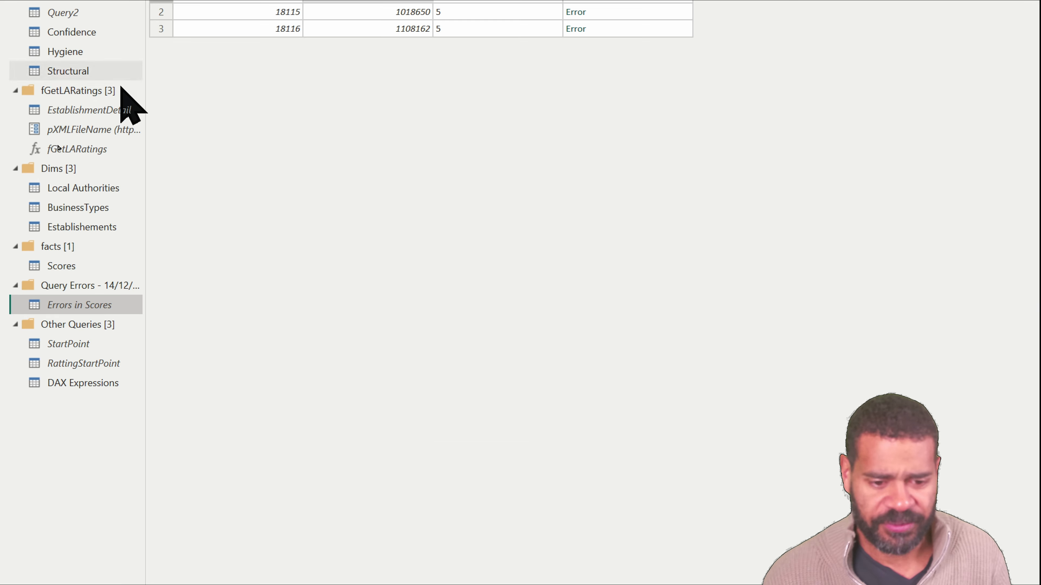
# Check the FHRSID filter list in the Establishements query and open the Local Authorities query.
pyautogui.click(76, 228)
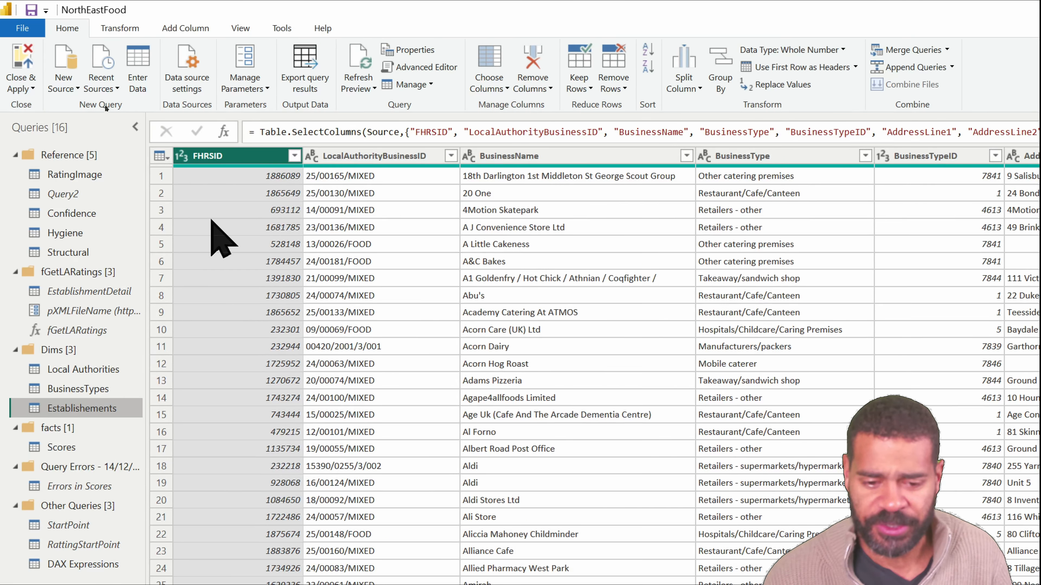
pyautogui.click(290, 158)
pyautogui.click(294, 155)
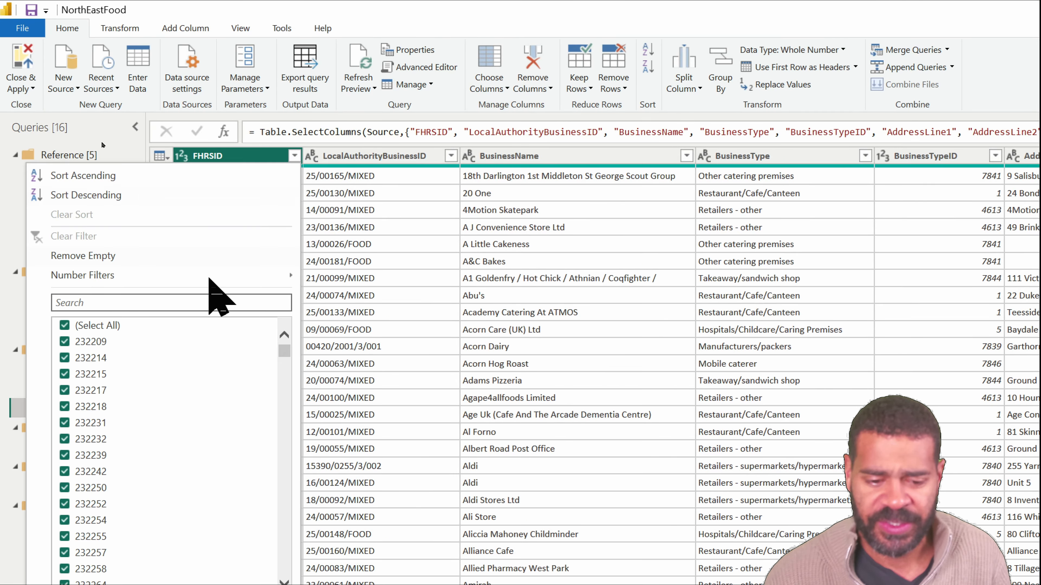
pyautogui.click(83, 369)
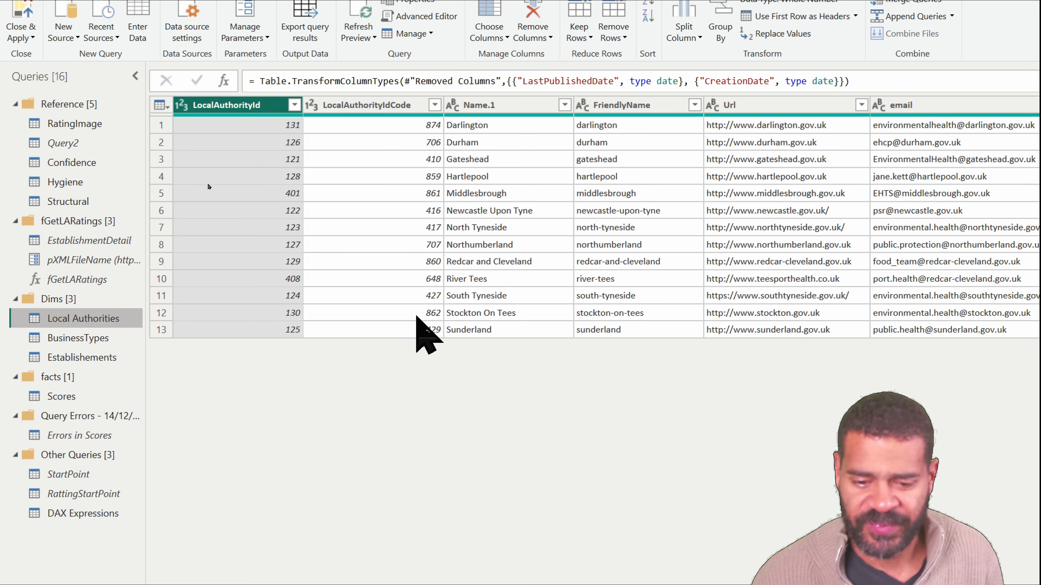